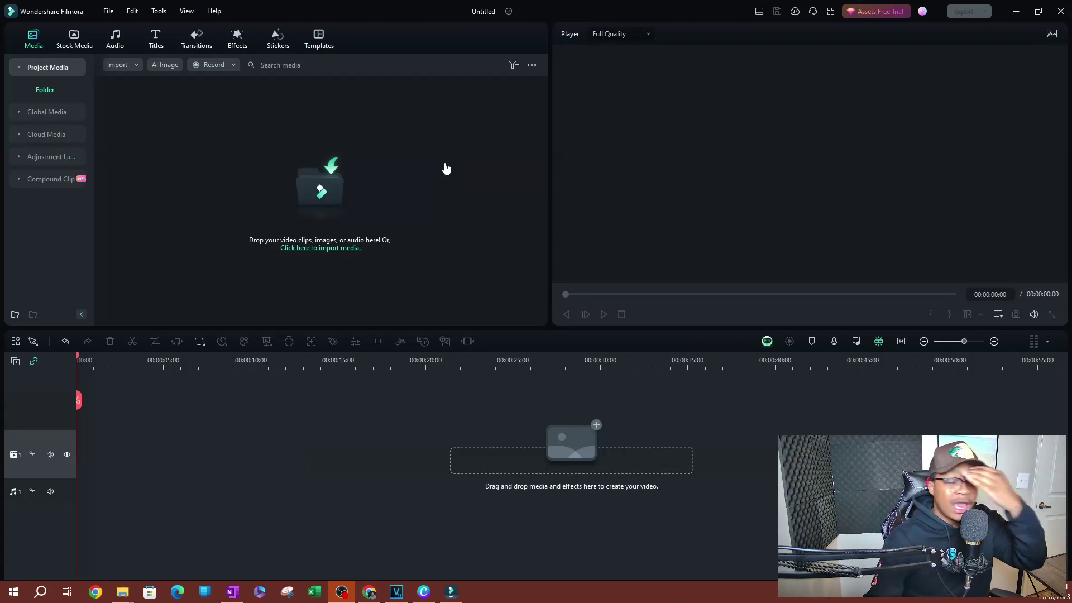
Step: Add the stock library's Sample Color Solid 14 background to the first video track at the start of the timeline
{"action": "left_click", "coordinate": [75, 40]}
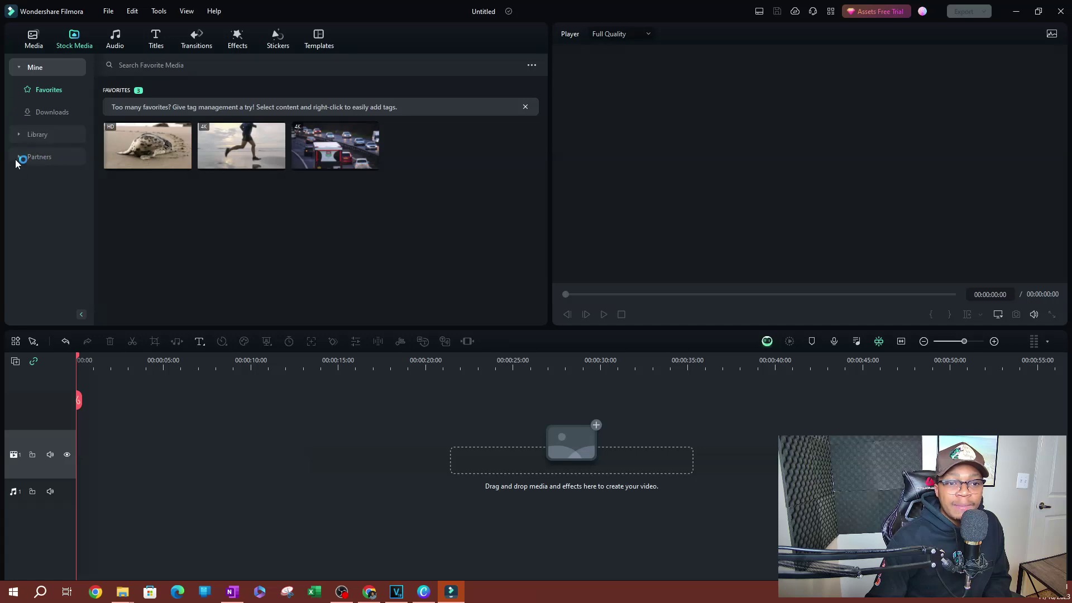
{"action": "left_click", "coordinate": [26, 137]}
{"action": "left_click", "coordinate": [49, 135]}
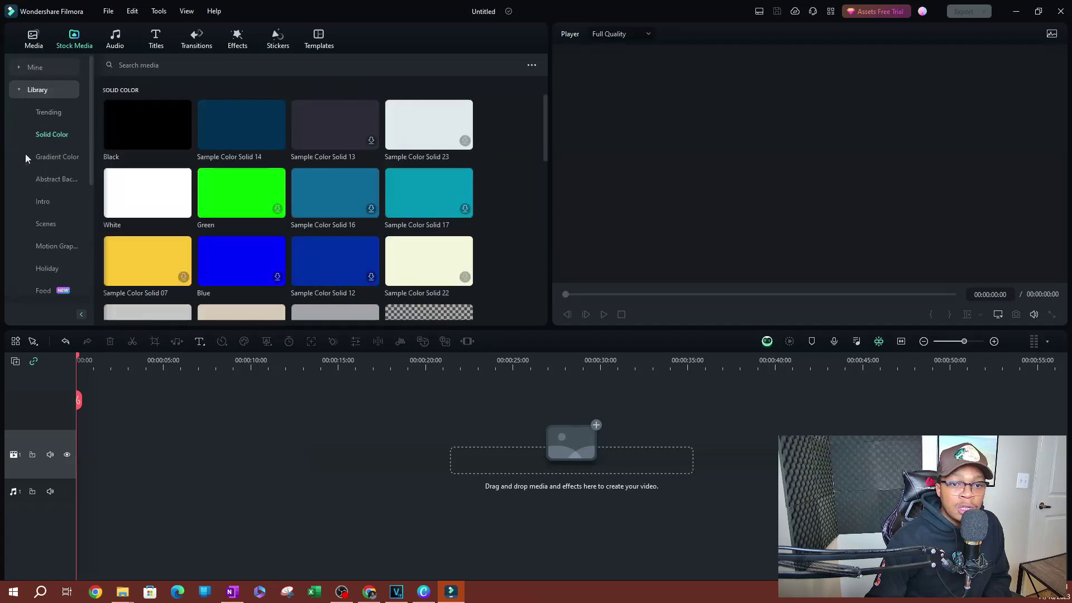
{"action": "left_click_drag", "start_coordinate": [220, 138], "coordinate": [92, 466]}
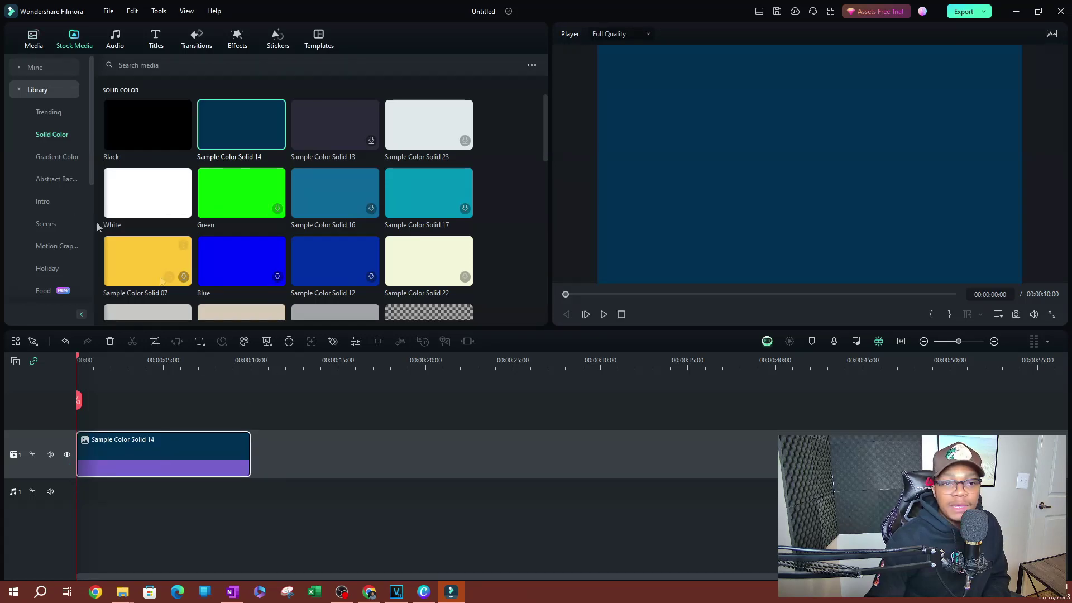
Step: Place the Basic 6 plain-text title on the track above the solid colour clip, starting at 00:00, and make that track taller
{"action": "left_click", "coordinate": [33, 39]}
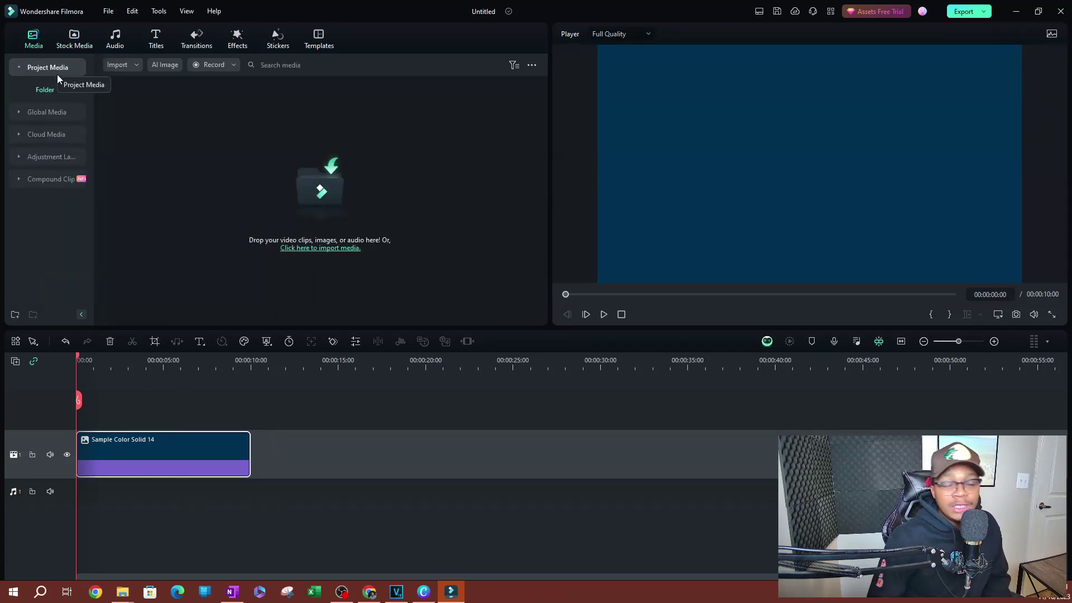
{"action": "left_click", "coordinate": [152, 46]}
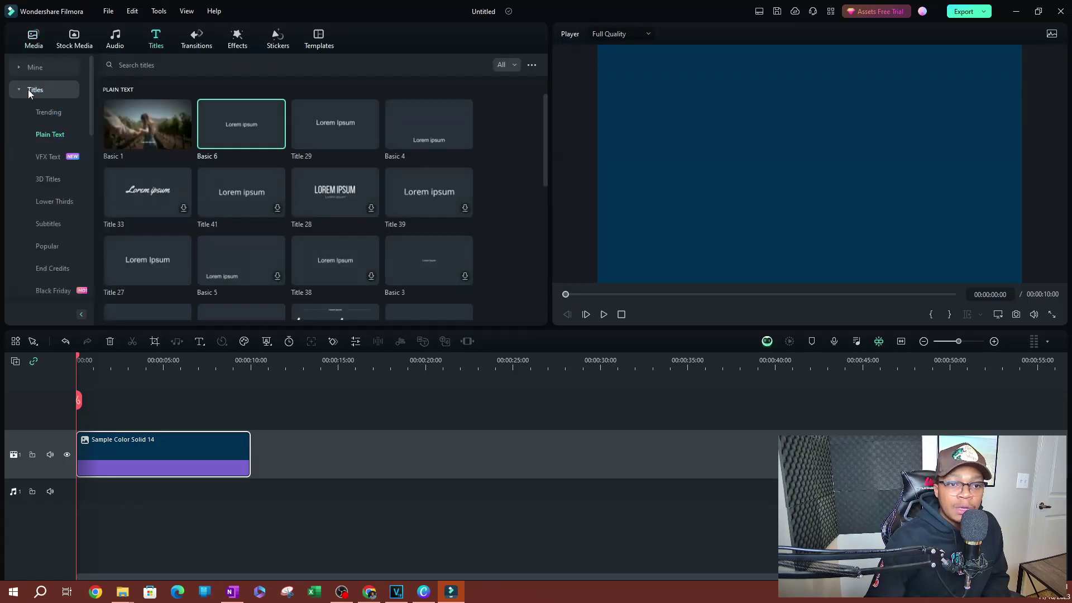
{"action": "left_click", "coordinate": [45, 113]}
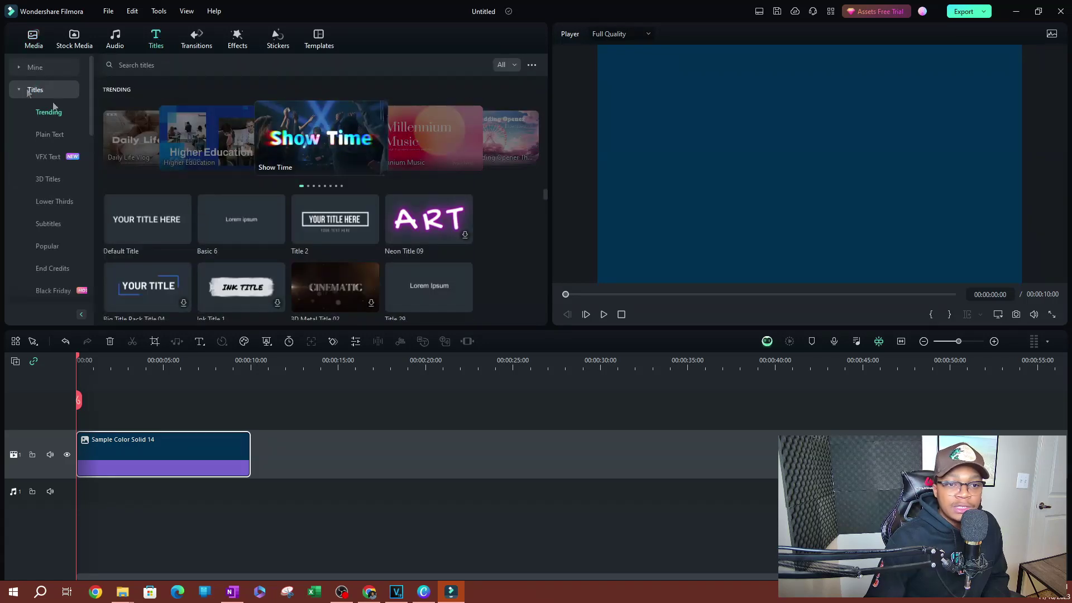
{"action": "left_click", "coordinate": [47, 136]}
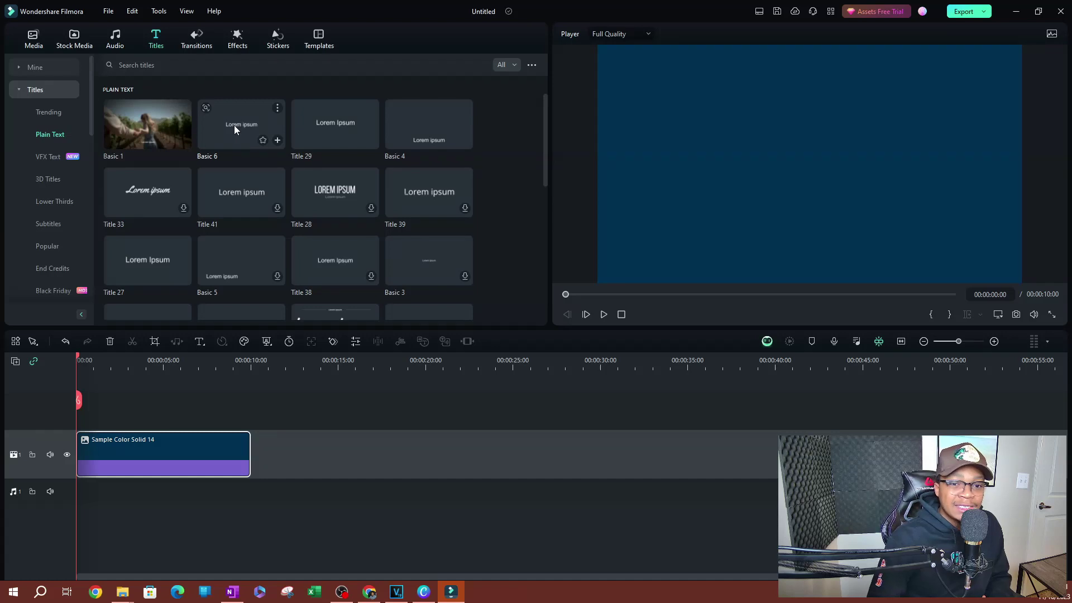
{"action": "left_click_drag", "start_coordinate": [233, 125], "coordinate": [78, 423]}
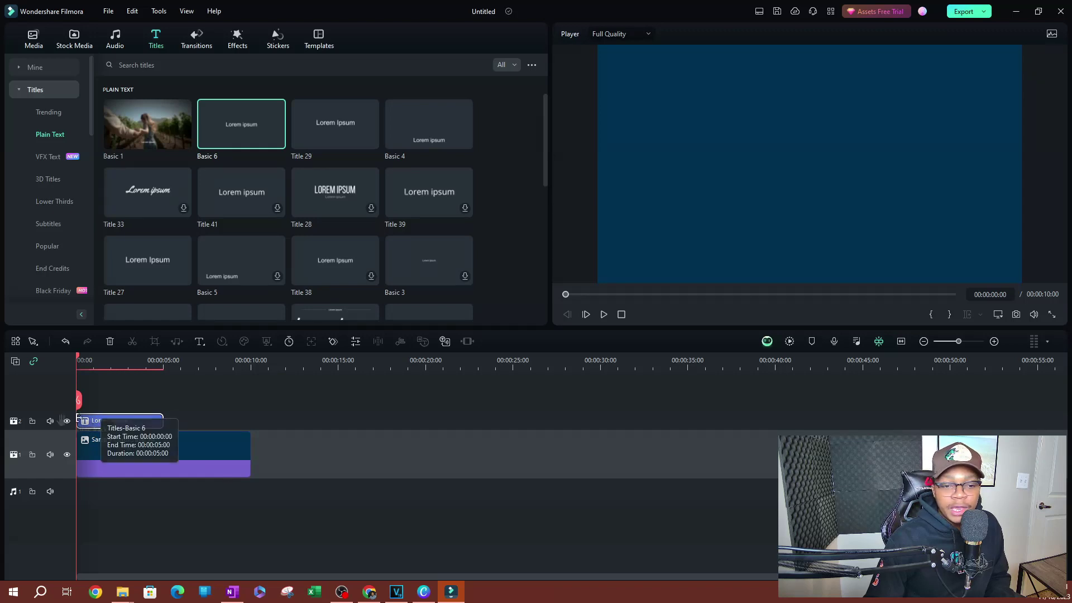
{"action": "left_click_drag", "start_coordinate": [52, 409], "coordinate": [50, 396]}
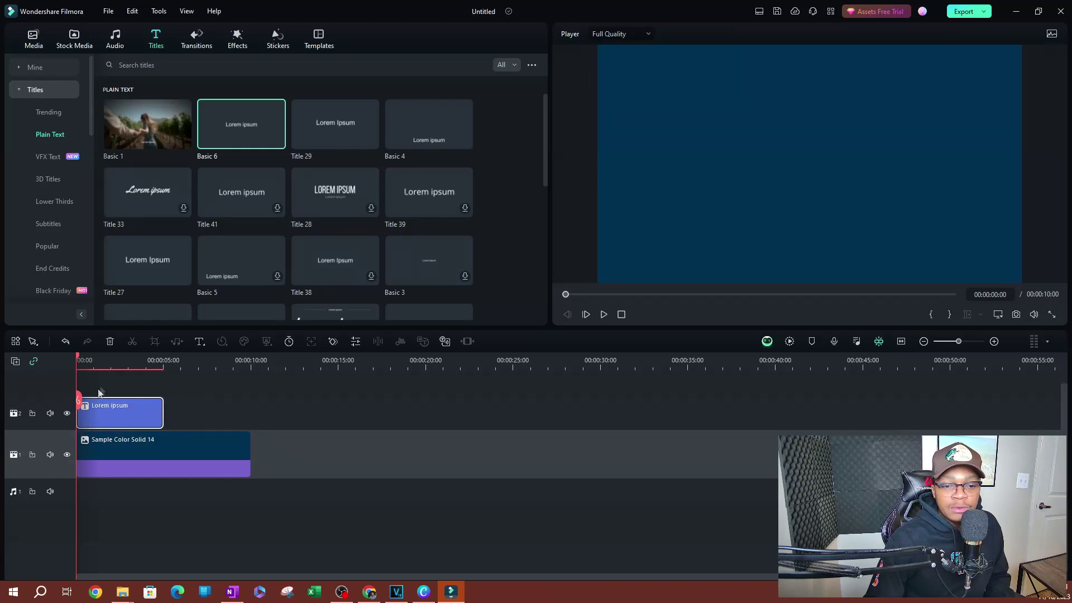
Step: Bring the title into view at 00:00:01:01 and replace its placeholder text with "SPLIT" in capitals
{"action": "left_click", "coordinate": [94, 359]}
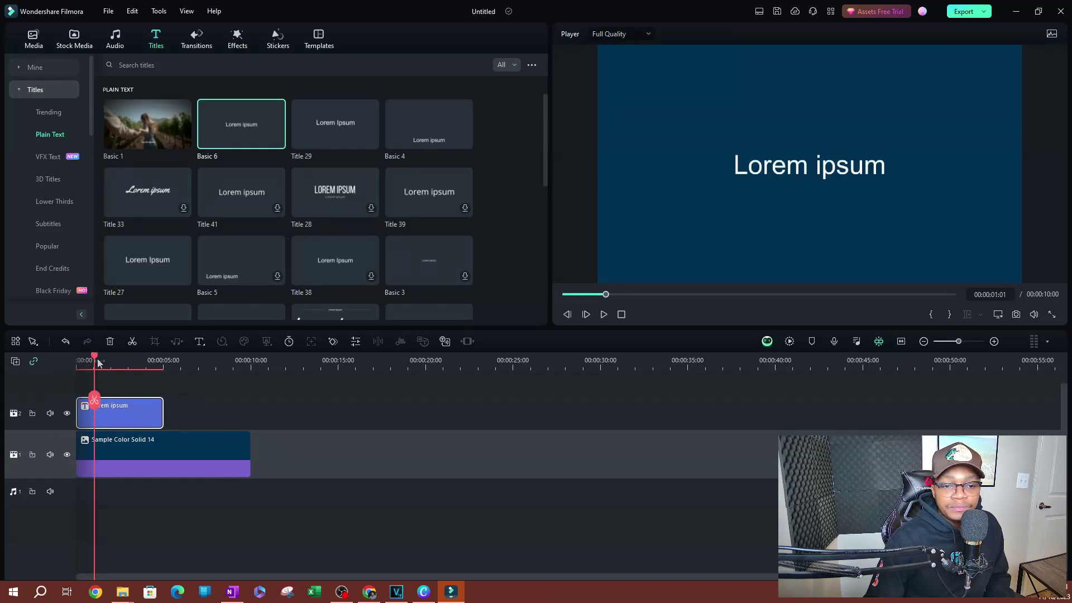
{"action": "double_click", "coordinate": [150, 424]}
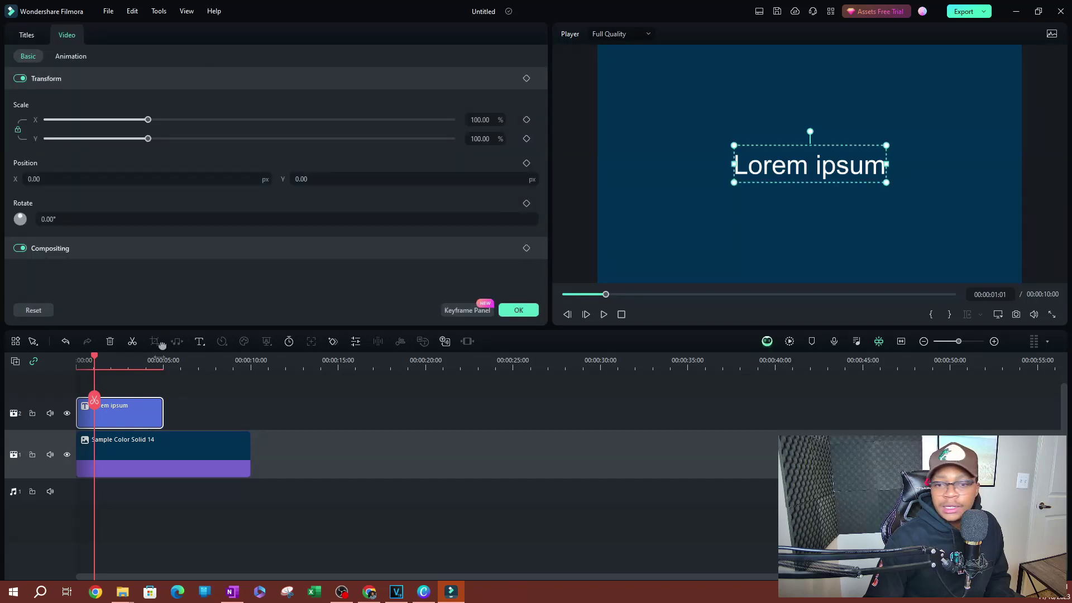
{"action": "left_click", "coordinate": [30, 39]}
{"action": "triple_click", "coordinate": [45, 105]}
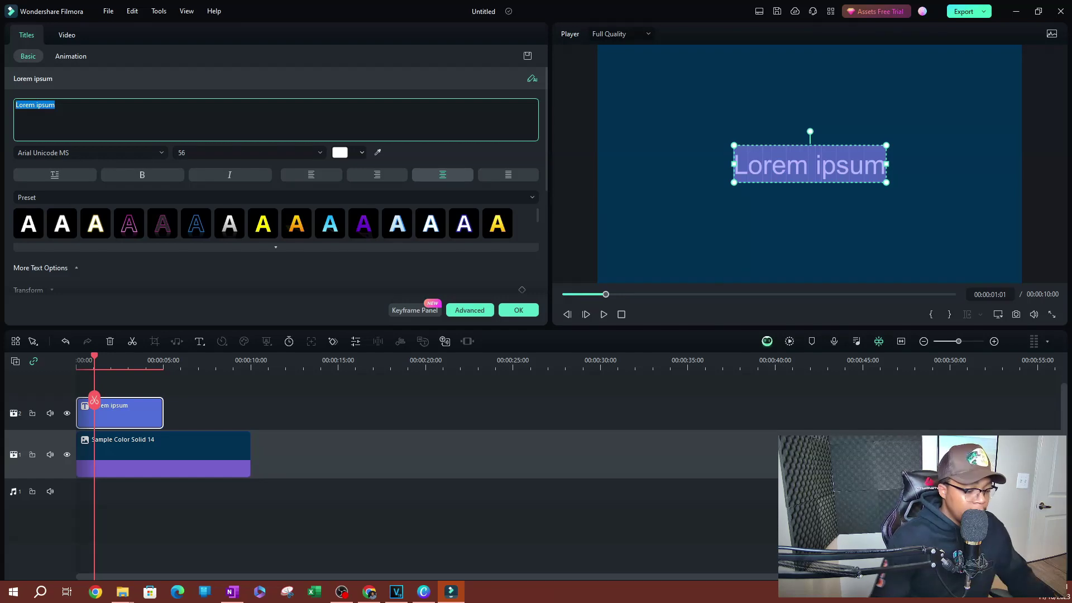
{"action": "type", "text": "split"}
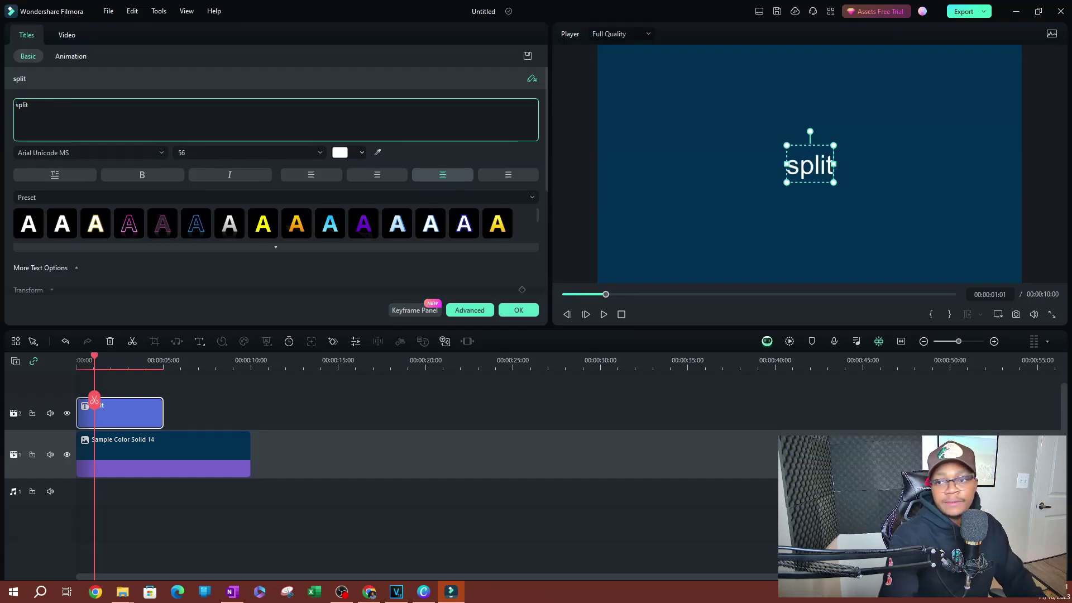
{"action": "key", "text": "BackSpace"}
{"action": "key", "text": "BackSpace"}
{"action": "key", "text": "BackSpace"}
{"action": "key", "text": "BackSpace"}
{"action": "key", "text": "BackSpace"}
{"action": "type", "text": "S"}
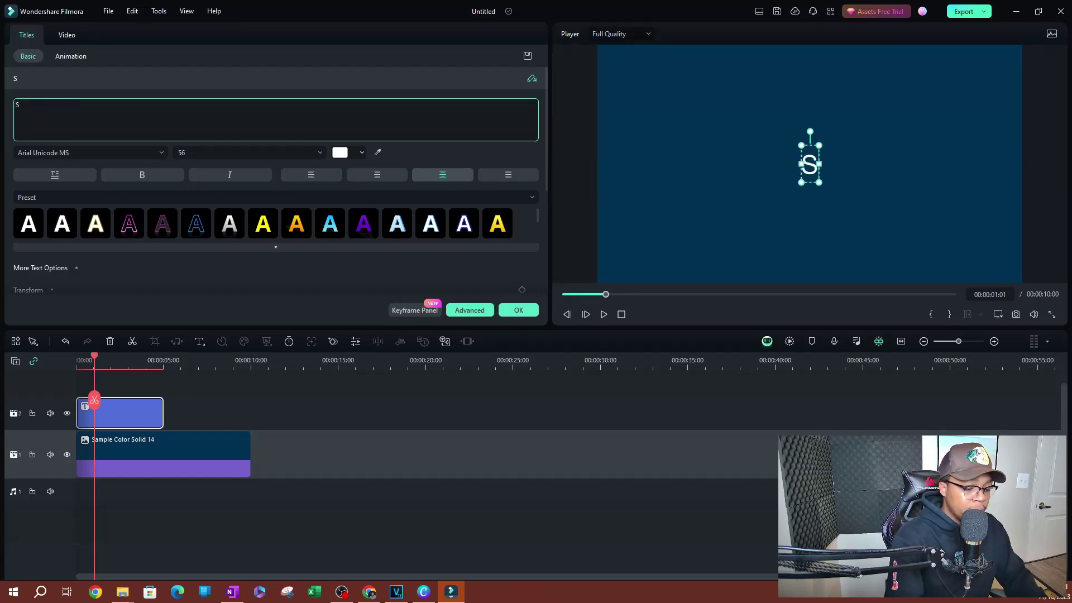
{"action": "type", "text": "PLIT"}
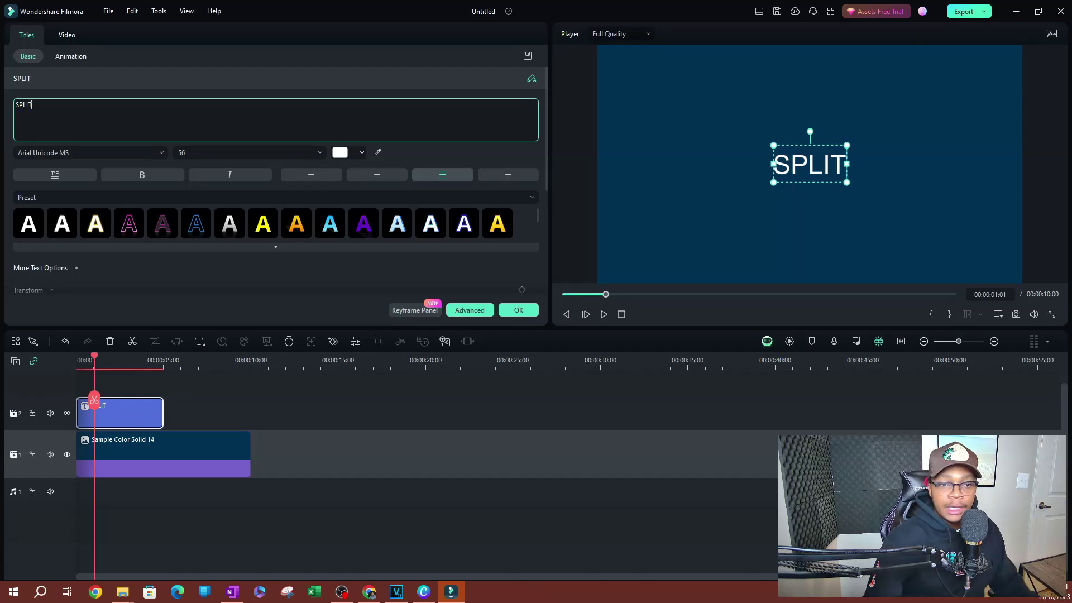
Step: Change the font of the whole SPLIT title text to Impact
{"action": "key", "text": "ctrl+a"}
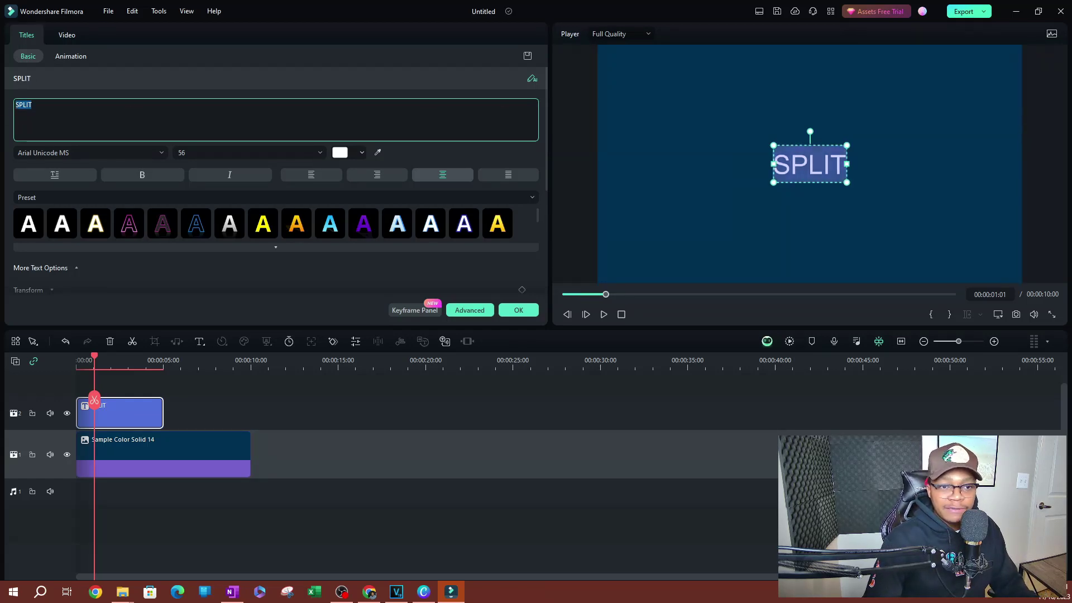
{"action": "left_click", "coordinate": [96, 153]}
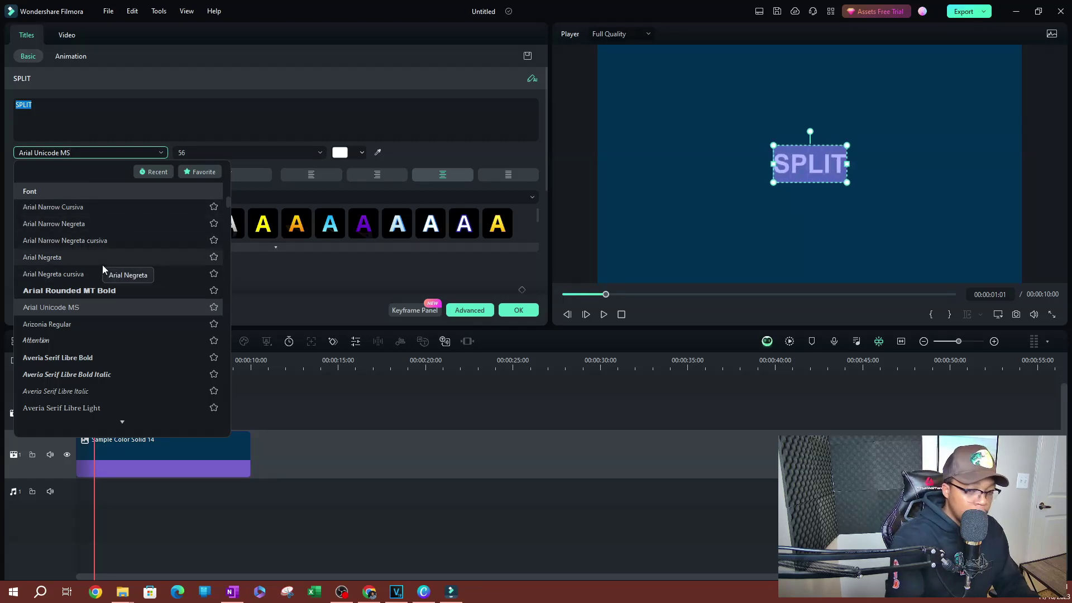
{"action": "key", "text": "BackSpace"}
{"action": "key", "text": "BackSpace"}
{"action": "key", "text": "BackSpace"}
{"action": "key", "text": "BackSpace"}
{"action": "key", "text": "BackSpace"}
{"action": "key", "text": "BackSpace"}
{"action": "key", "text": "BackSpace"}
{"action": "key", "text": "BackSpace"}
{"action": "key", "text": "BackSpace"}
{"action": "key", "text": "BackSpace"}
{"action": "key", "text": "BackSpace"}
{"action": "key", "text": "BackSpace"}
{"action": "key", "text": "BackSpace"}
{"action": "key", "text": "BackSpace"}
{"action": "key", "text": "BackSpace"}
{"action": "key", "text": "BackSpace"}
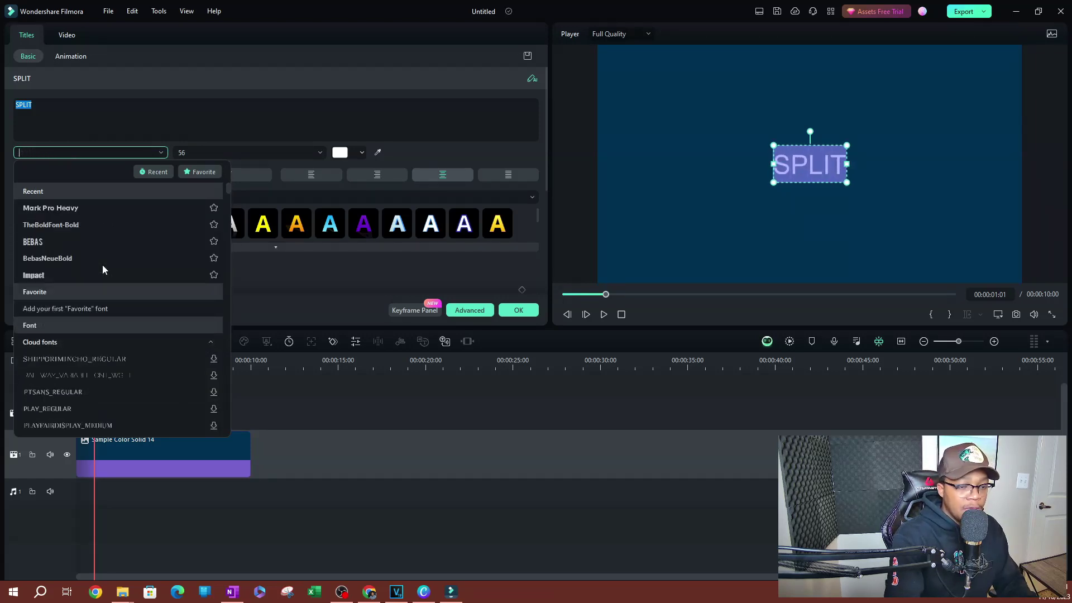
{"action": "type", "text": "IMP"}
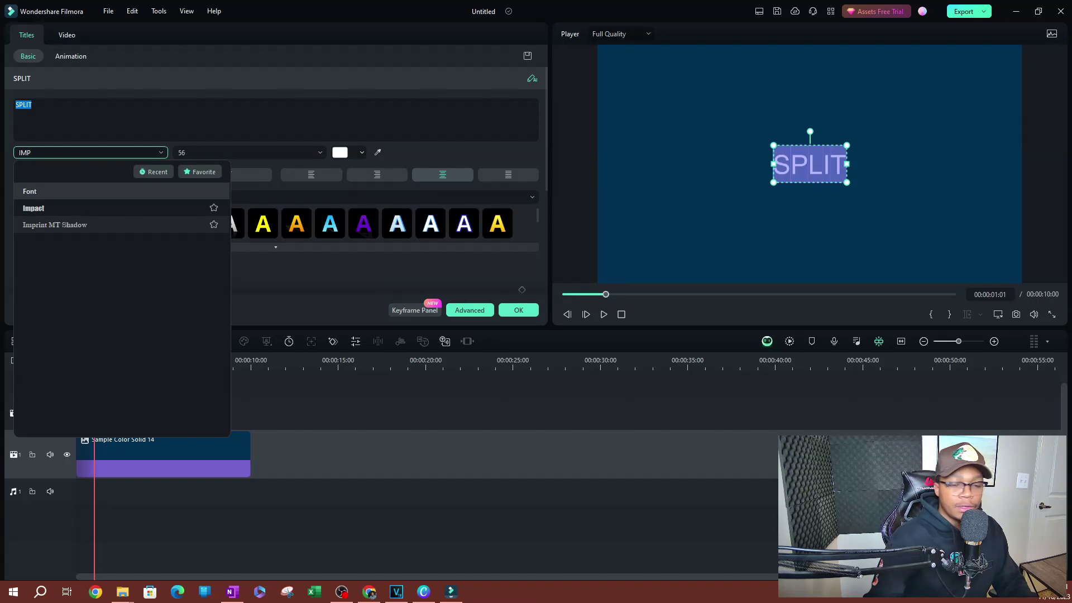
{"action": "left_click", "coordinate": [95, 208]}
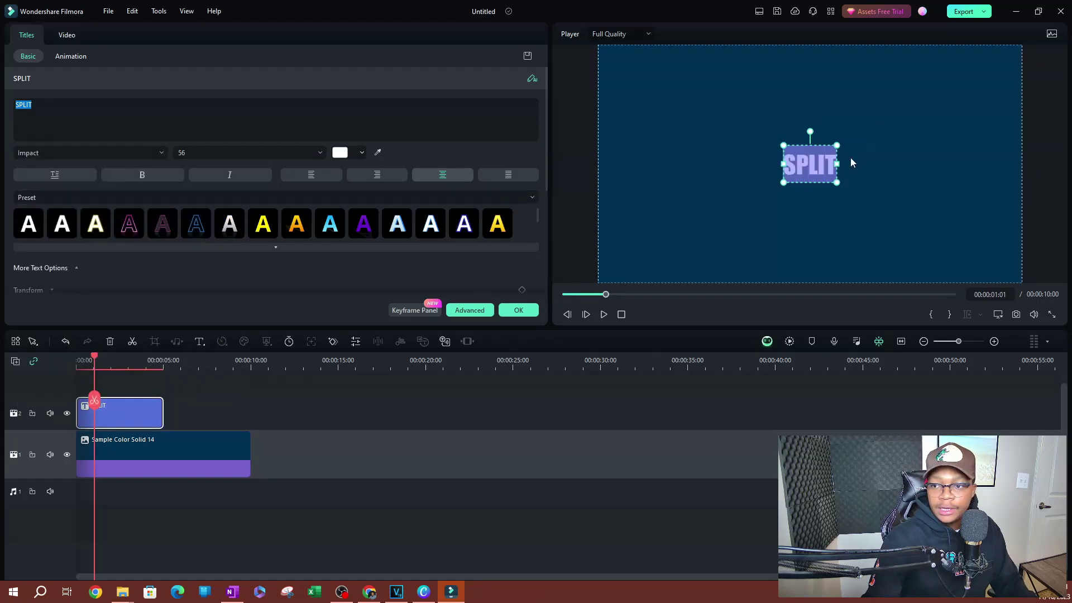
Step: Enlarge the SPLIT title in the preview to a font size of about 324, centre it in the frame and apply the changes
{"action": "left_click_drag", "start_coordinate": [837, 146], "coordinate": [1022, 45]}
{"action": "left_click_drag", "start_coordinate": [914, 114], "coordinate": [812, 169]}
{"action": "left_click_drag", "start_coordinate": [916, 72], "coordinate": [990, 58]}
{"action": "left_click_drag", "start_coordinate": [863, 120], "coordinate": [836, 152]}
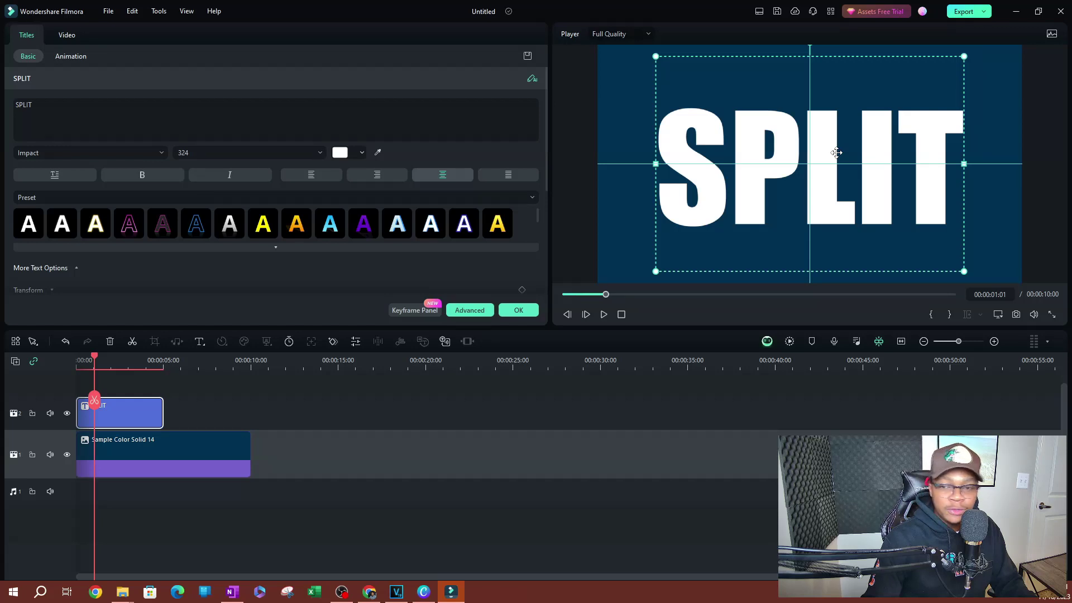
{"action": "left_click_drag", "start_coordinate": [837, 153], "coordinate": [837, 153]}
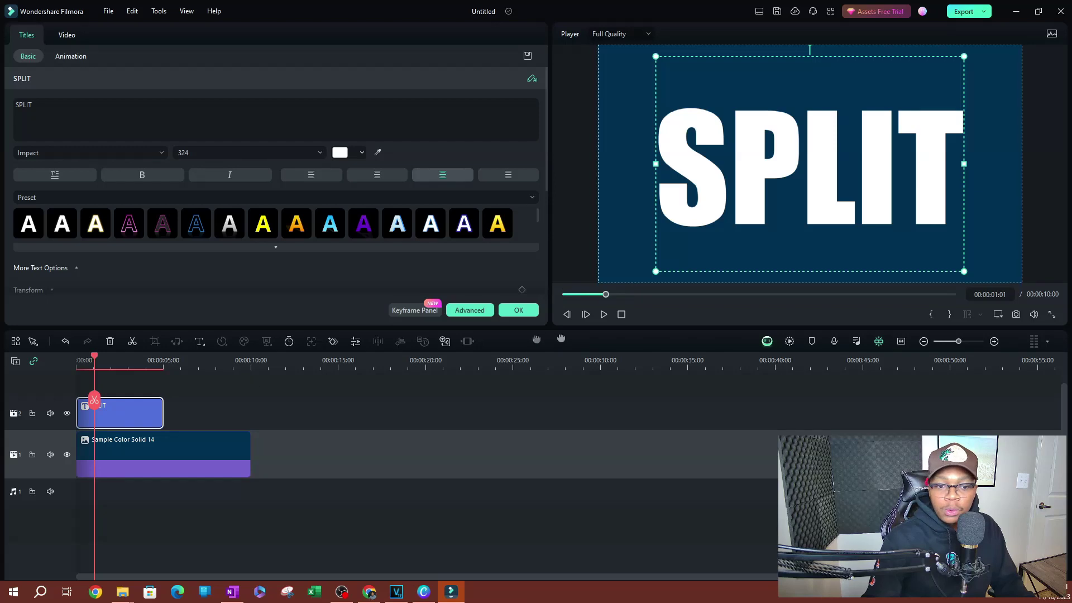
{"action": "left_click", "coordinate": [519, 310]}
{"action": "left_click", "coordinate": [1005, 119]}
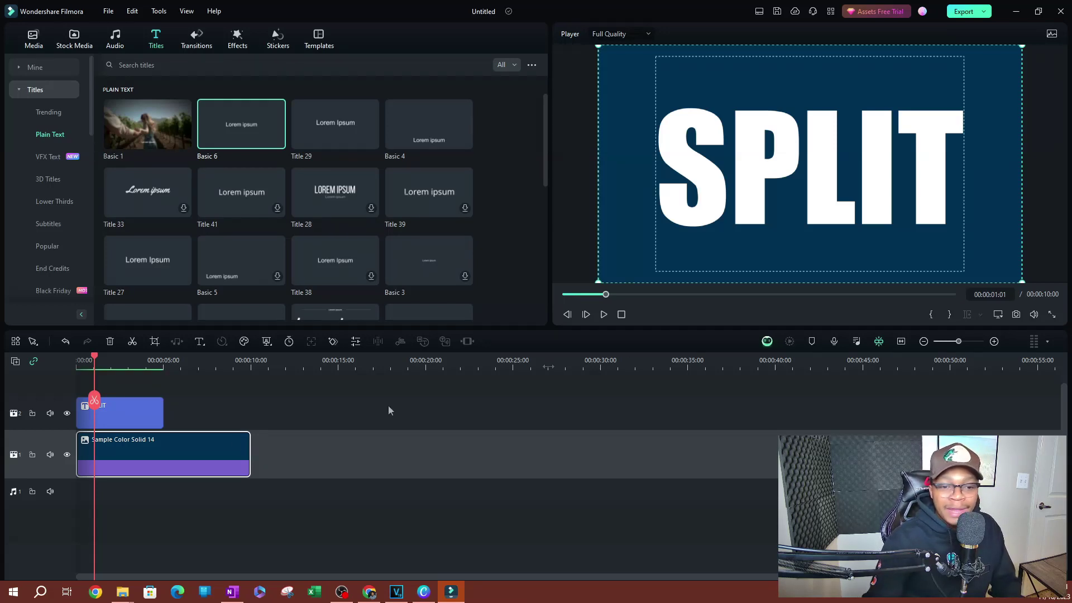
{"action": "left_click", "coordinate": [114, 418]}
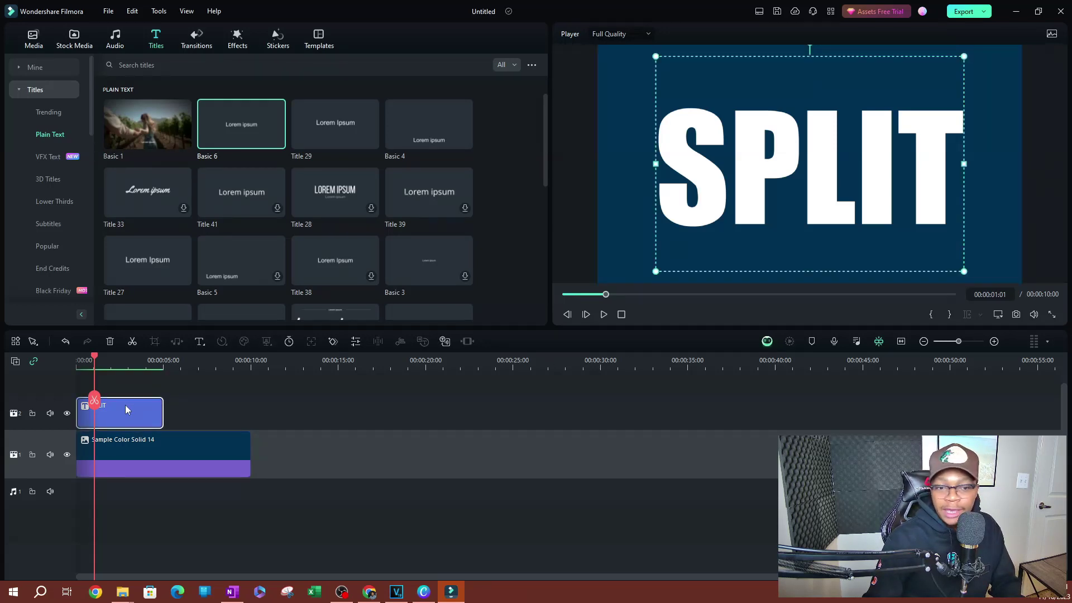
{"action": "double_click", "coordinate": [125, 408]}
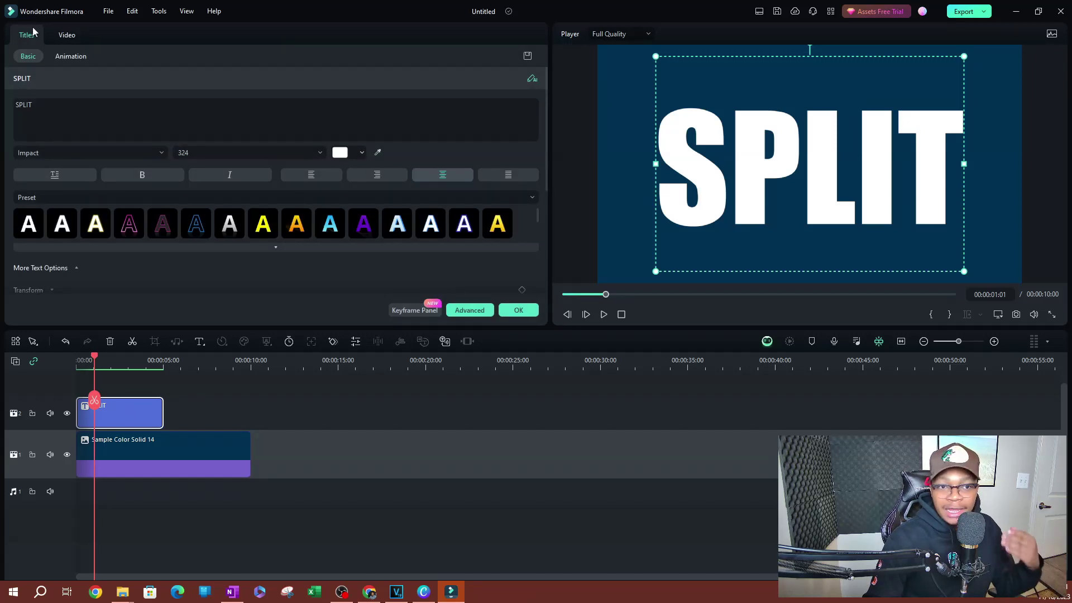
{"action": "left_click", "coordinate": [63, 64]}
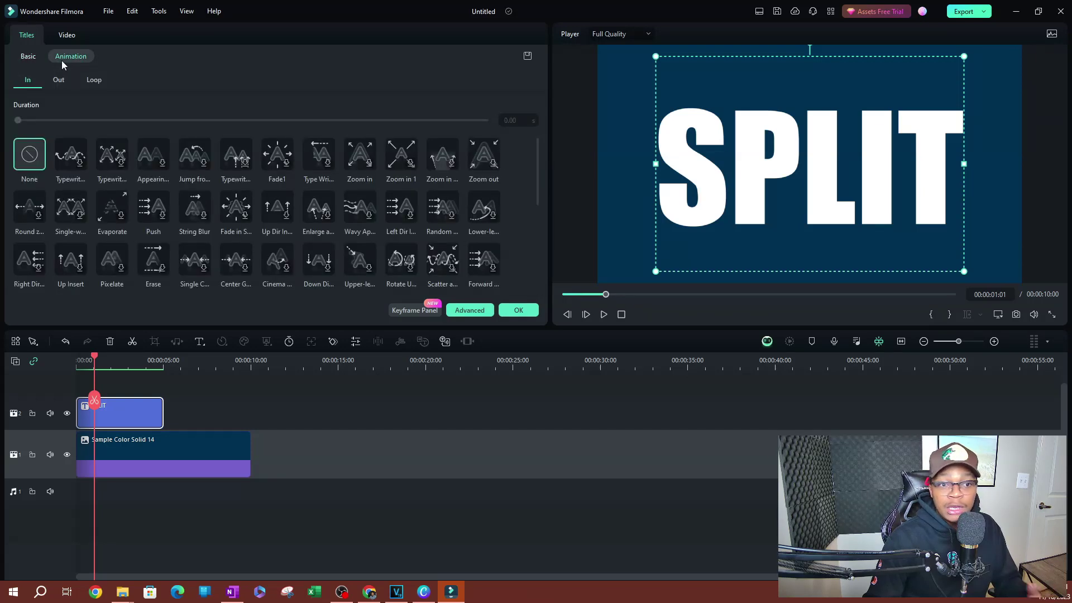
{"action": "left_click", "coordinate": [29, 57]}
{"action": "left_click", "coordinate": [70, 35]}
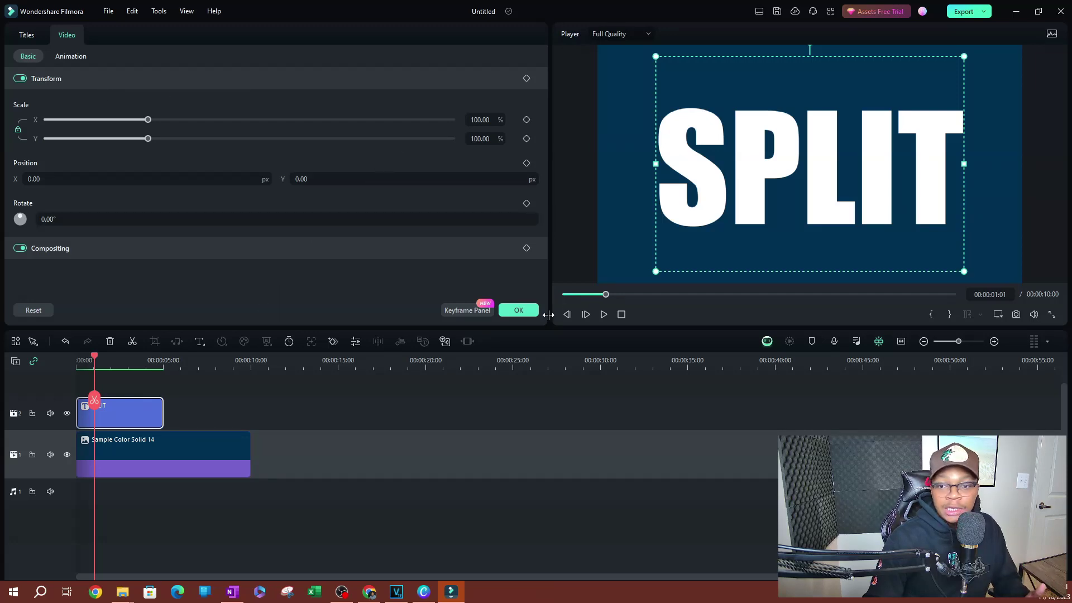
{"action": "left_click", "coordinate": [518, 310]}
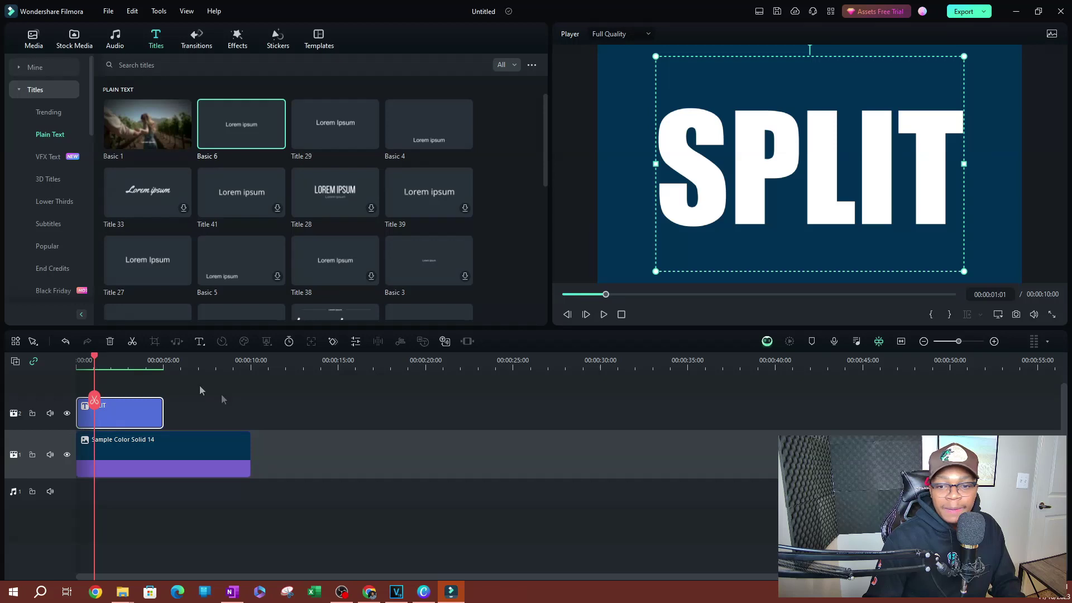
Step: Save a PNG snapshot of the frame at 00:00:02:09 showing the SPLIT title over the solid colour background
{"action": "left_click", "coordinate": [105, 364]}
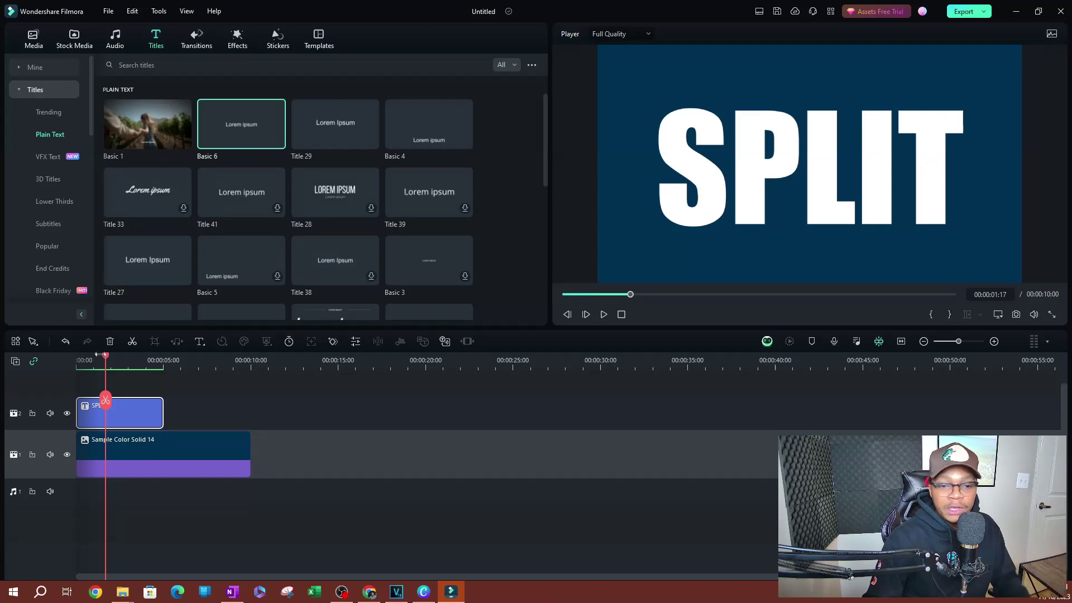
{"action": "mouse_move", "coordinate": [107, 359]}
{"action": "left_mouse_down"}
{"action": "mouse_move", "coordinate": [88, 359]}
{"action": "mouse_move", "coordinate": [117, 359]}
{"action": "left_mouse_up"}
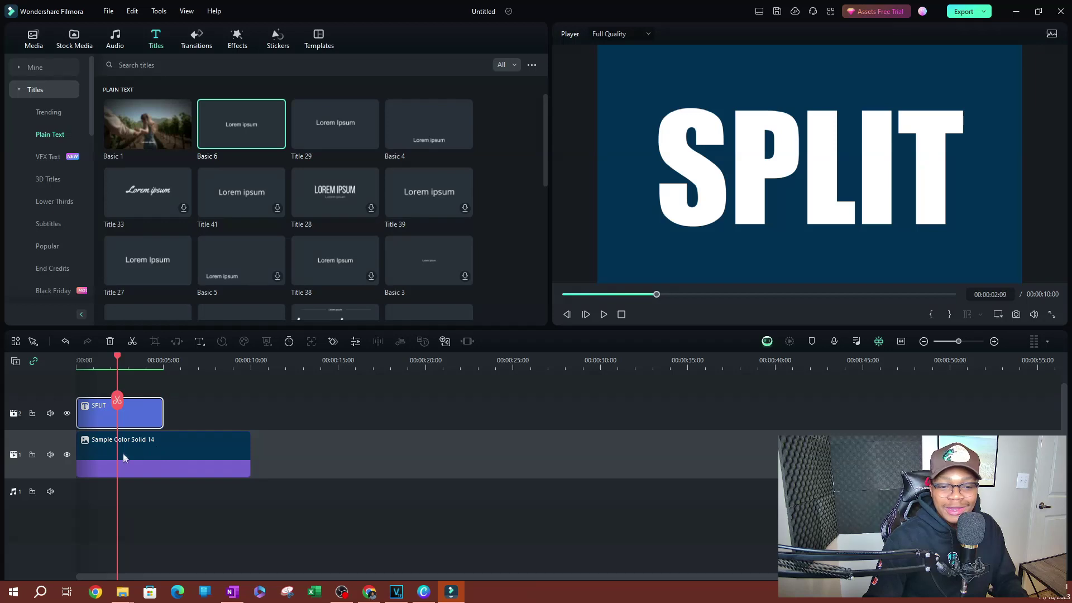
{"action": "left_click", "coordinate": [150, 459]}
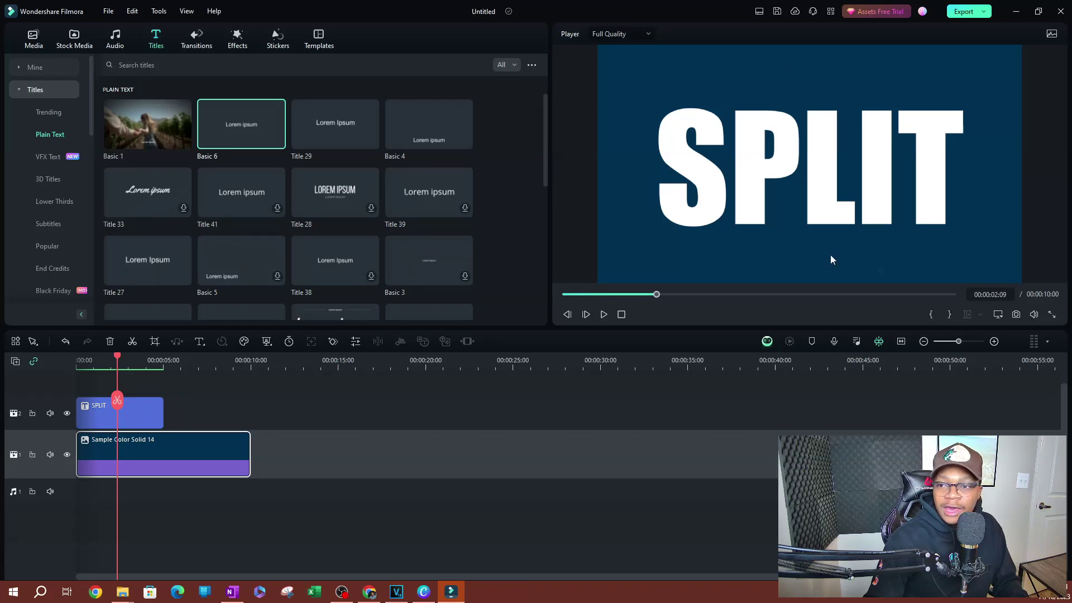
{"action": "left_click", "coordinate": [1016, 314]}
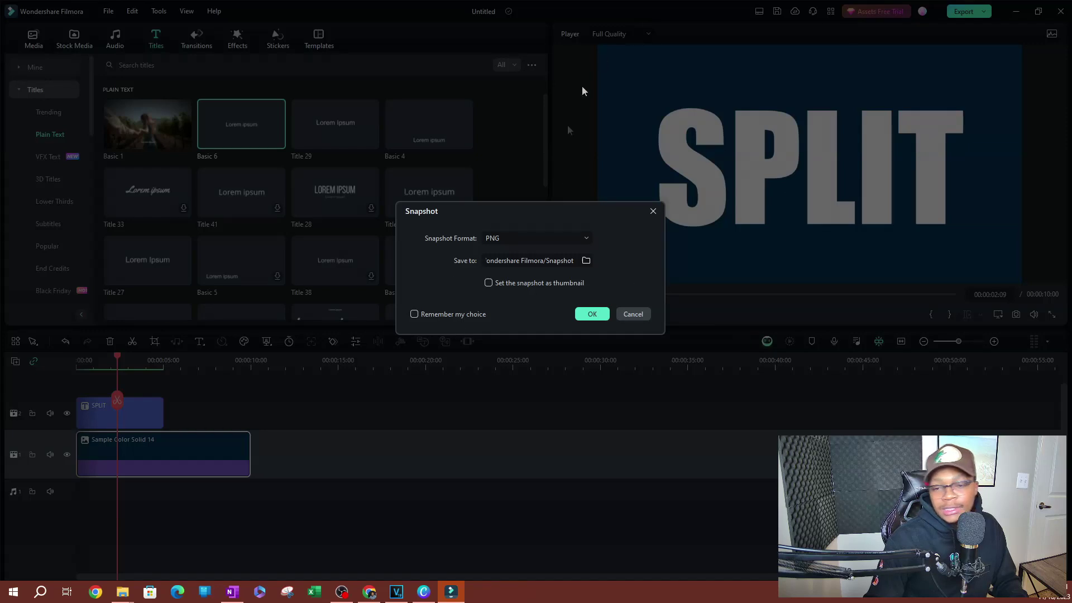
{"action": "left_click", "coordinate": [504, 239]}
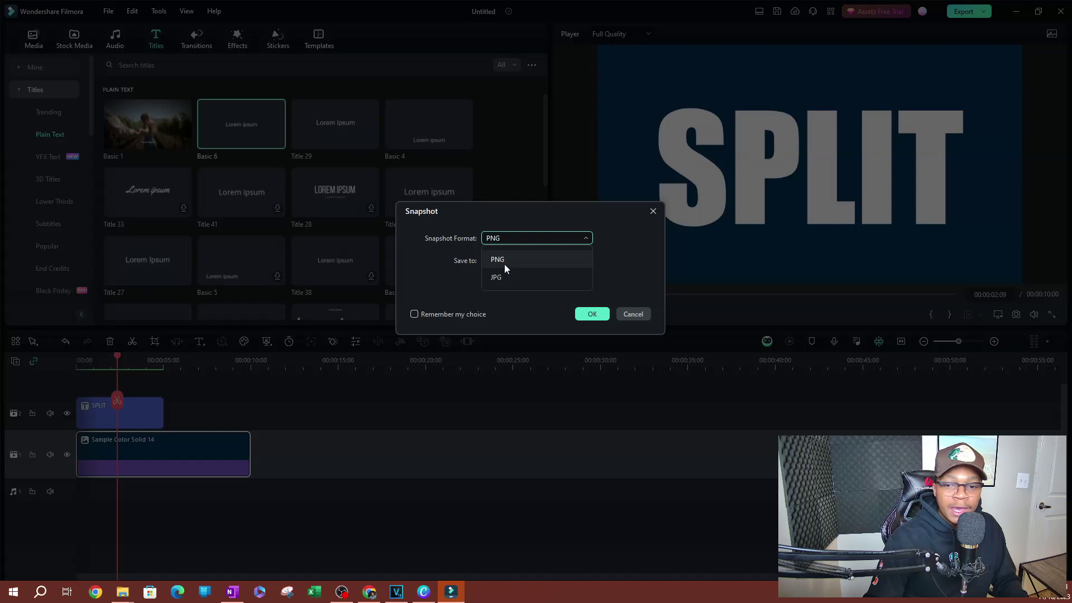
{"action": "left_click", "coordinate": [507, 260]}
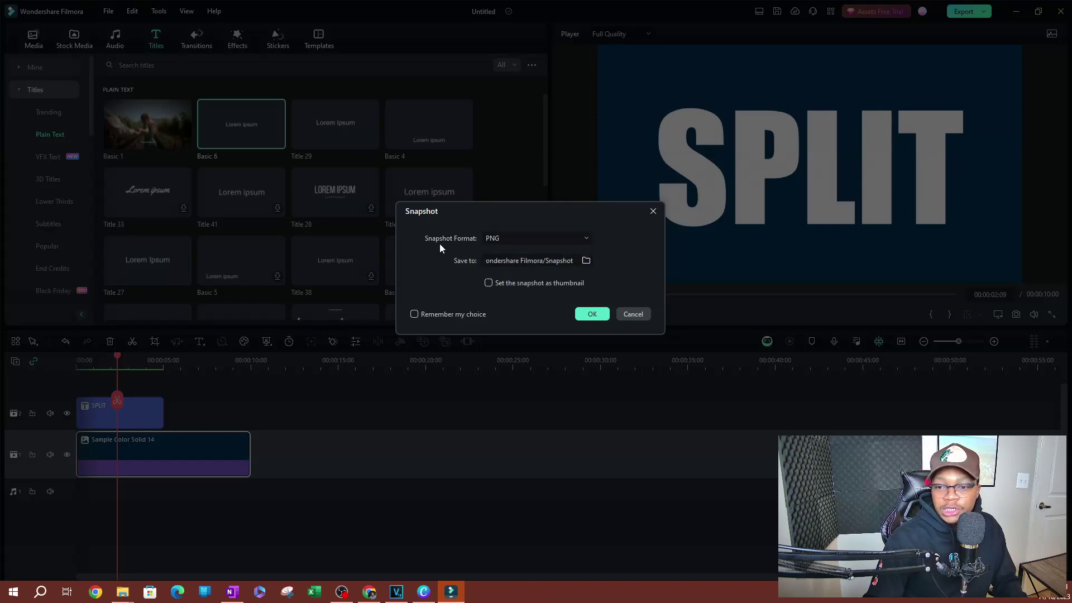
{"action": "left_click", "coordinate": [591, 315]}
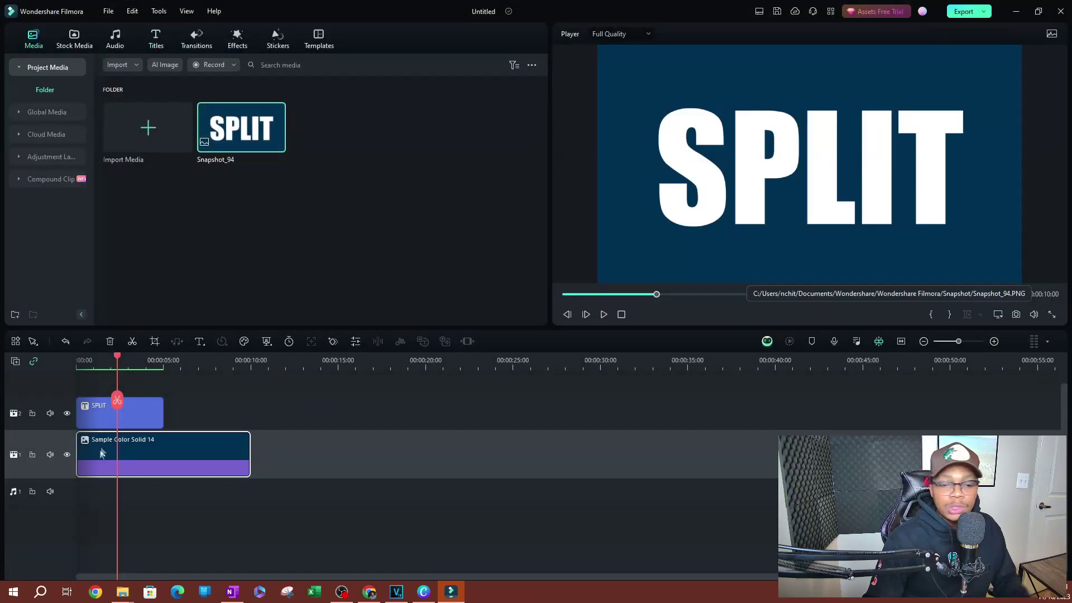
Step: Replace the SPLIT title clip with the Snapshot_94 image at the start of track 2, above the solid colour clip
{"action": "left_click", "coordinate": [152, 420]}
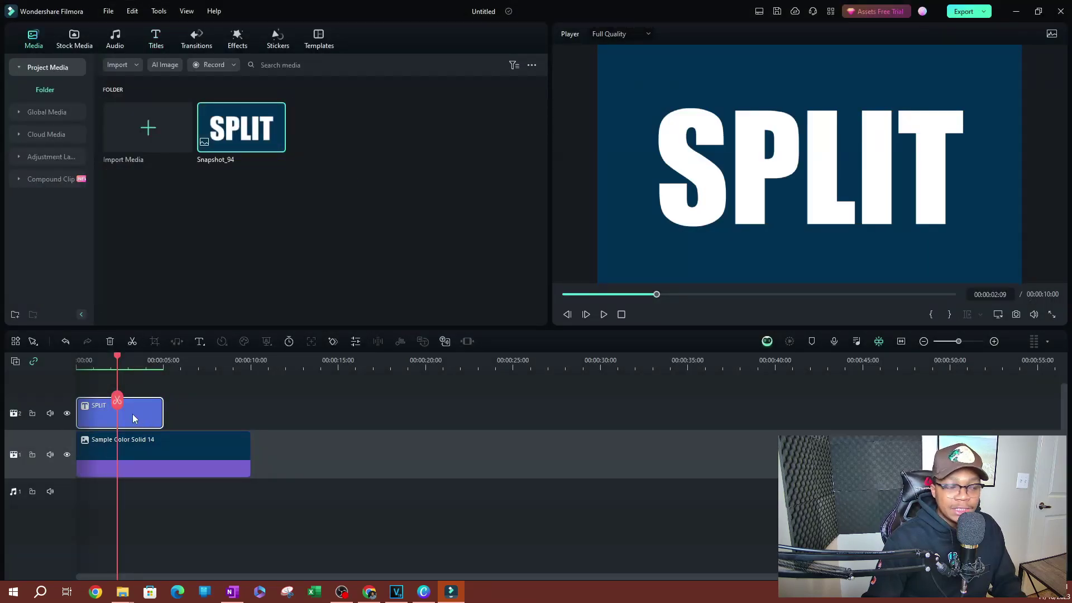
{"action": "key", "text": "Delete"}
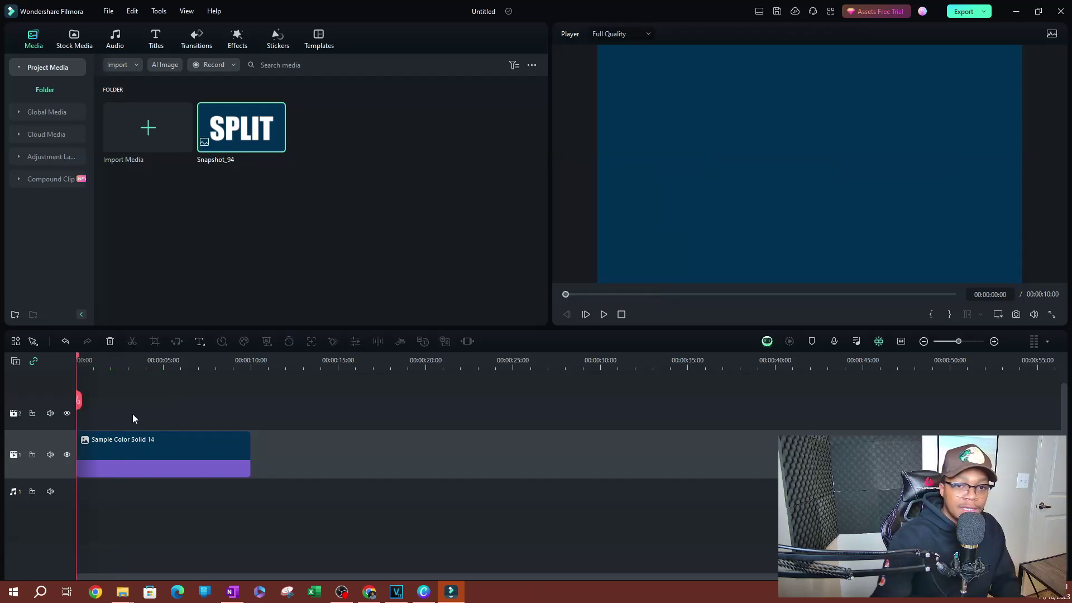
{"action": "left_click_drag", "start_coordinate": [246, 126], "coordinate": [79, 420]}
{"action": "left_click", "coordinate": [155, 360]}
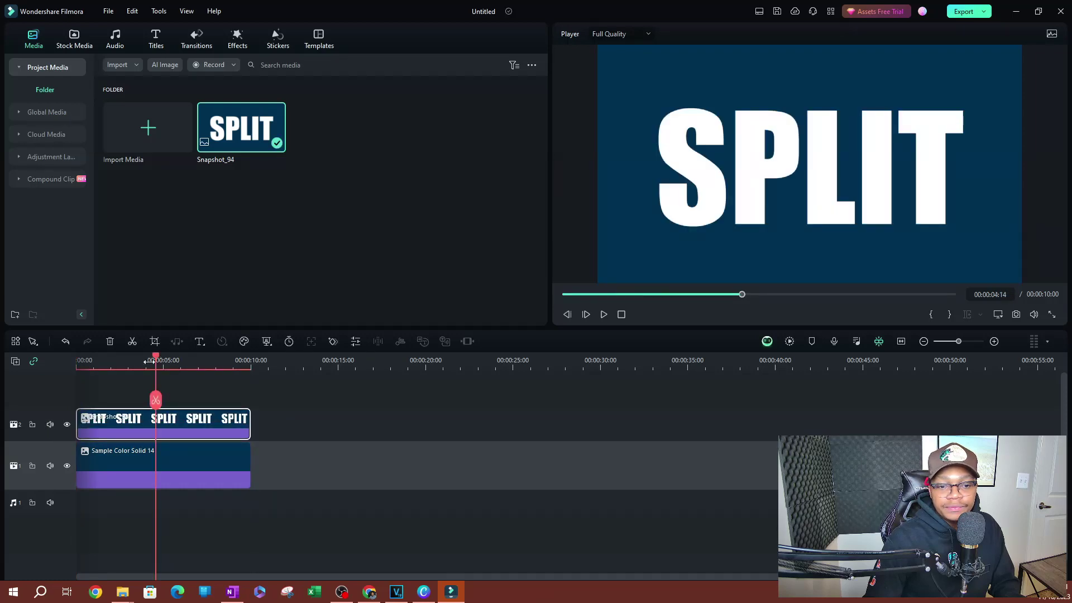
{"action": "left_click_drag", "start_coordinate": [154, 361], "coordinate": [19, 383]}
Step: Add a rectangle mask to the snapshot clip and resize it to about 90% width, tall enough to enclose the whole SPLIT word
{"action": "left_click", "coordinate": [91, 361]}
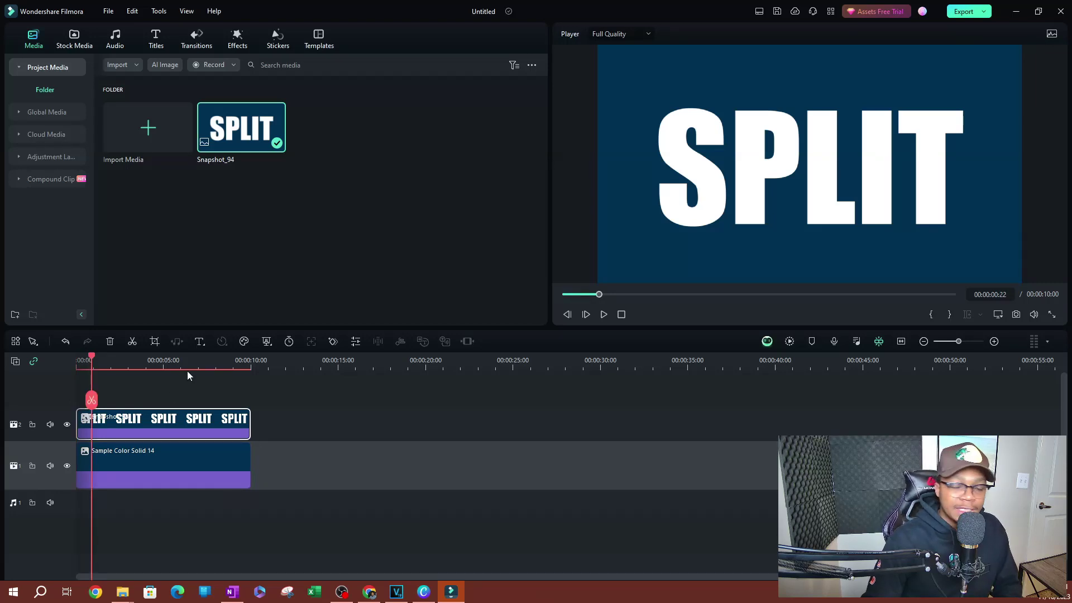
{"action": "double_click", "coordinate": [146, 423]}
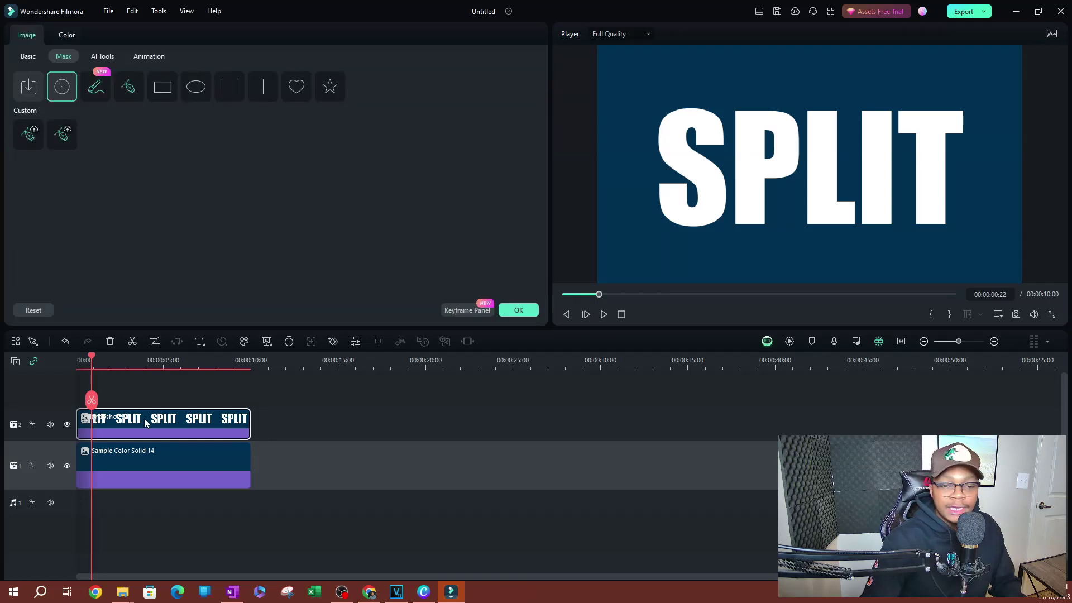
{"action": "left_click", "coordinate": [30, 58]}
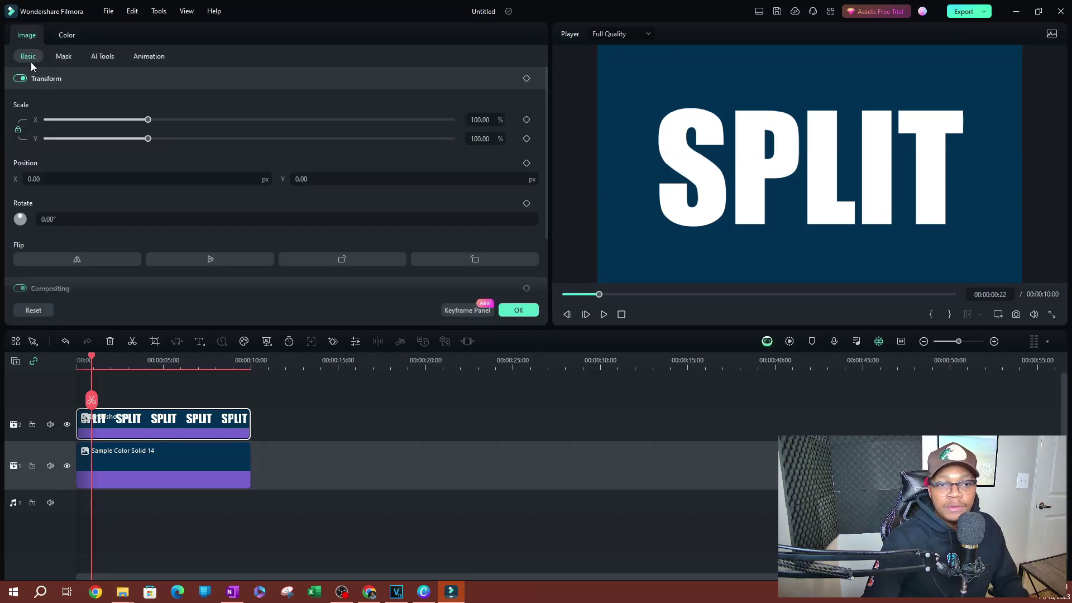
{"action": "left_click", "coordinate": [65, 56]}
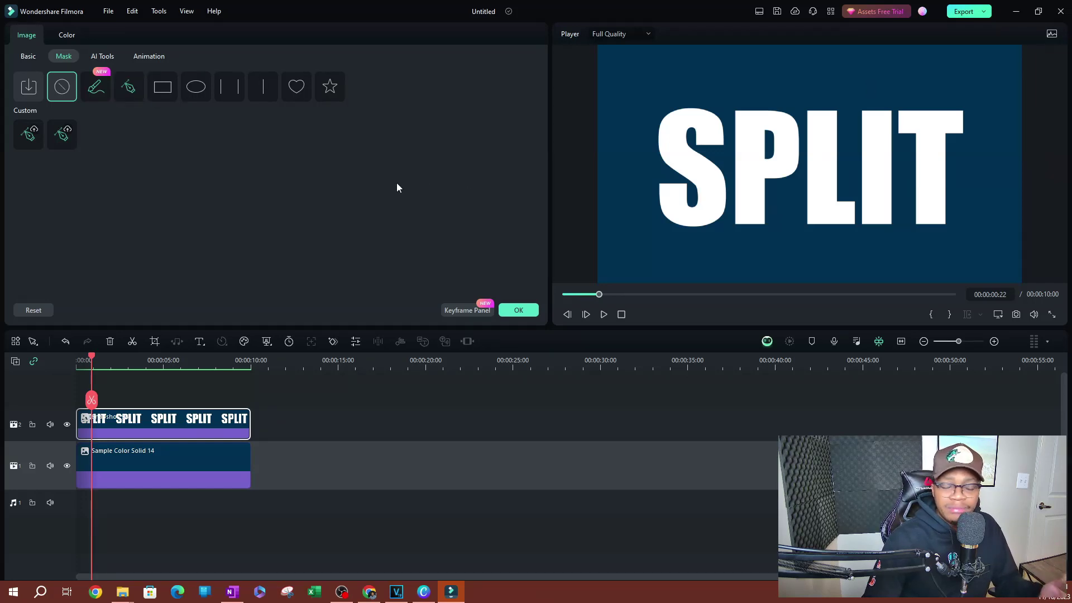
{"action": "left_click", "coordinate": [160, 96]}
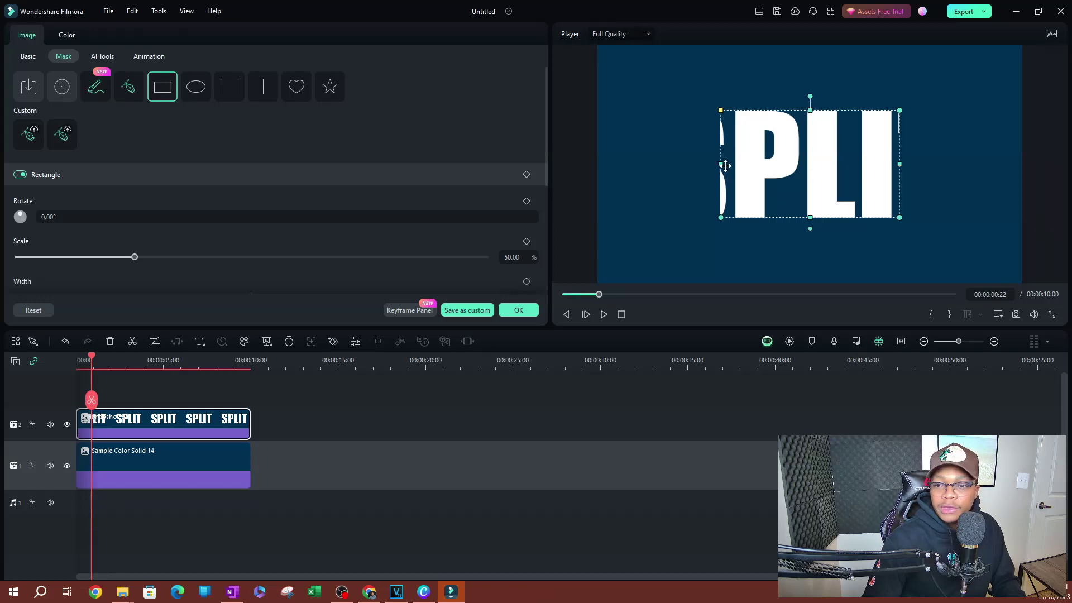
{"action": "left_click_drag", "start_coordinate": [721, 164], "coordinate": [650, 187]}
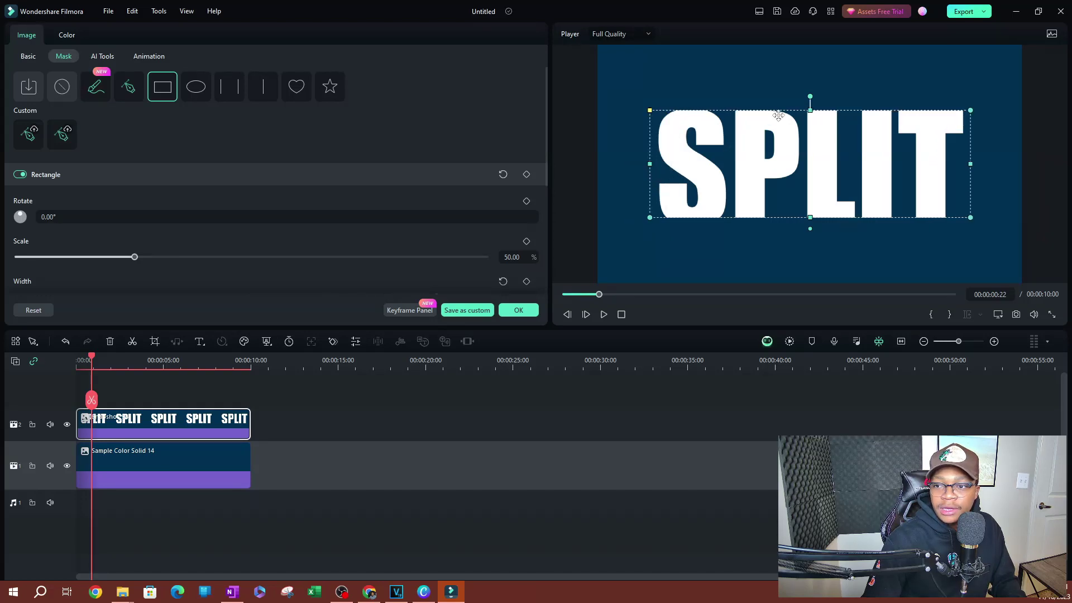
{"action": "left_click_drag", "start_coordinate": [810, 112], "coordinate": [802, 134]}
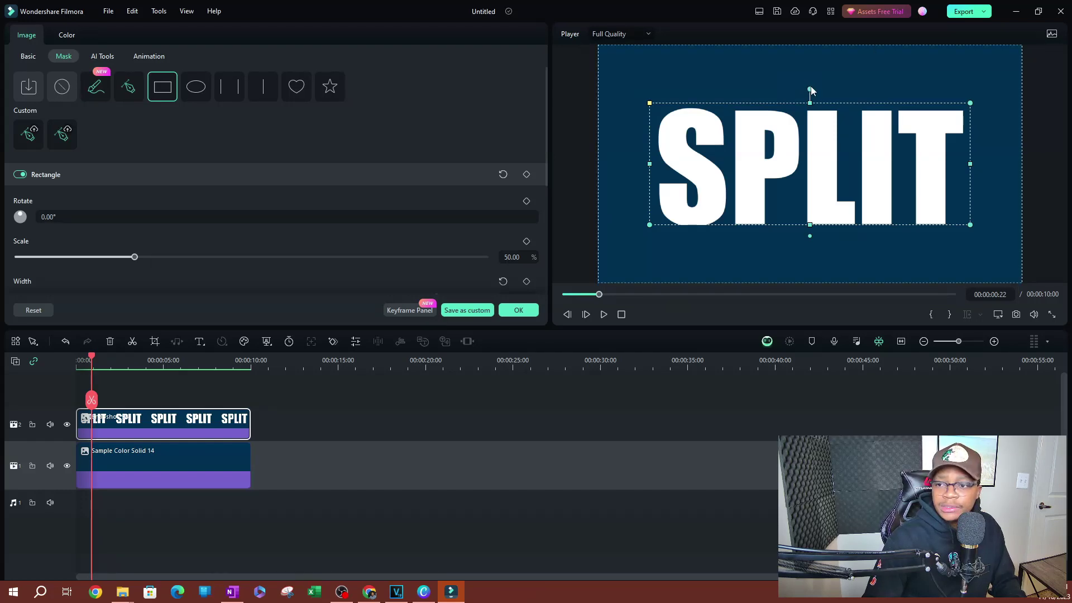
Step: Rotate the rectangle mask to about -19.5° and extend it upward to about 46% height, with its lower edge cutting diagonally through the SPLIT text
{"action": "left_click_drag", "start_coordinate": [810, 89], "coordinate": [778, 82]}
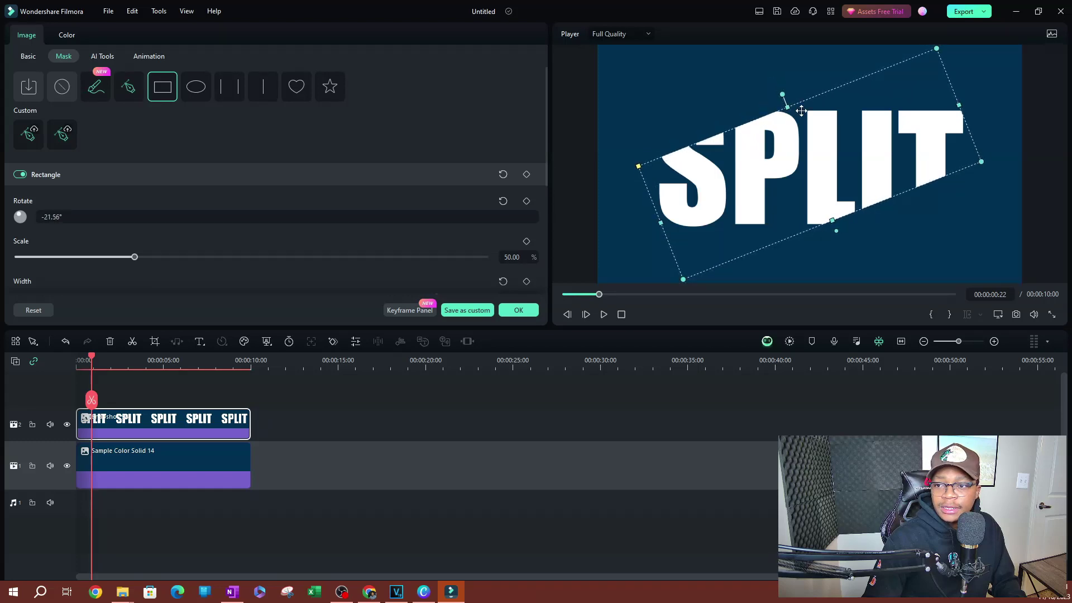
{"action": "left_click_drag", "start_coordinate": [787, 105], "coordinate": [768, 64]}
{"action": "mouse_move", "coordinate": [797, 131]}
{"action": "left_mouse_down"}
{"action": "mouse_move", "coordinate": [778, 78]}
{"action": "mouse_move", "coordinate": [800, 137]}
{"action": "left_mouse_up"}
{"action": "left_click_drag", "start_coordinate": [766, 57], "coordinate": [769, 56]}
{"action": "left_click_drag", "start_coordinate": [819, 161], "coordinate": [809, 100]}
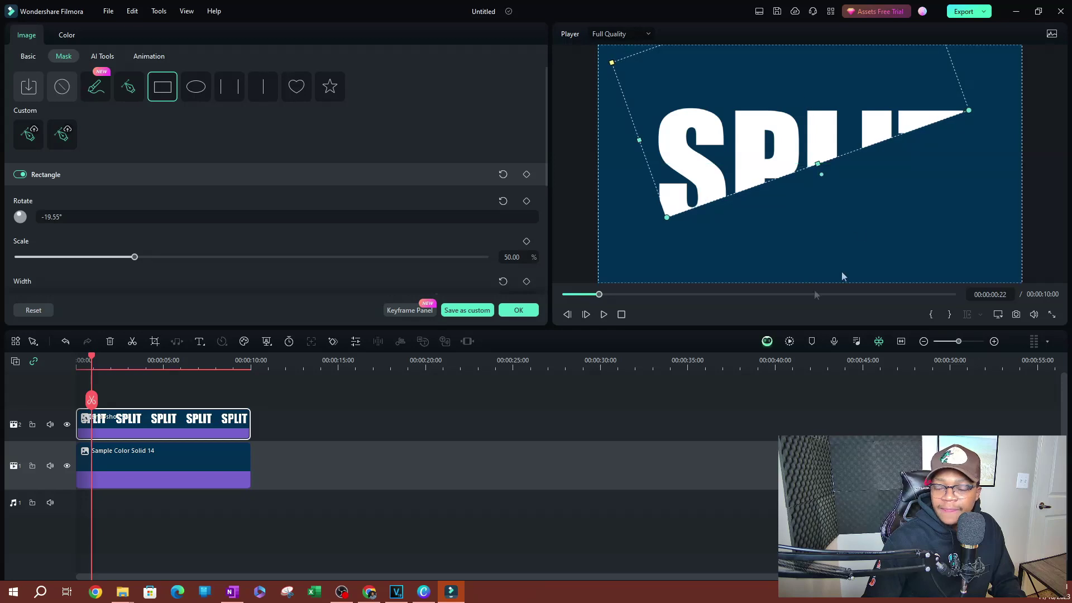
Step: Nudge the tilted mask slightly upward to about X -90, Y 366 px and apply the mask settings
{"action": "left_click", "coordinate": [923, 226]}
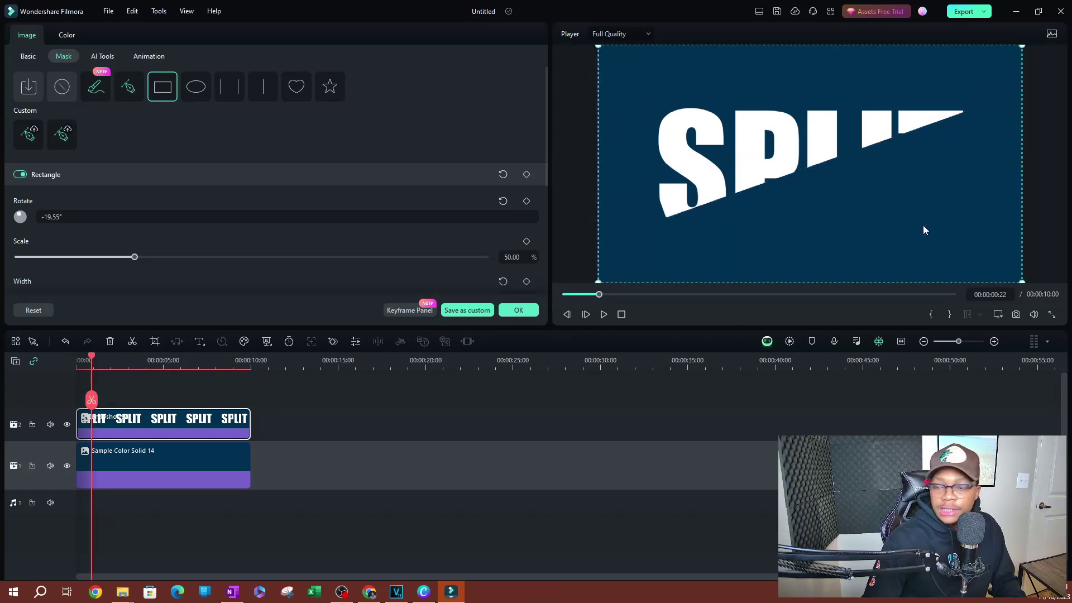
{"action": "left_click", "coordinate": [646, 96]}
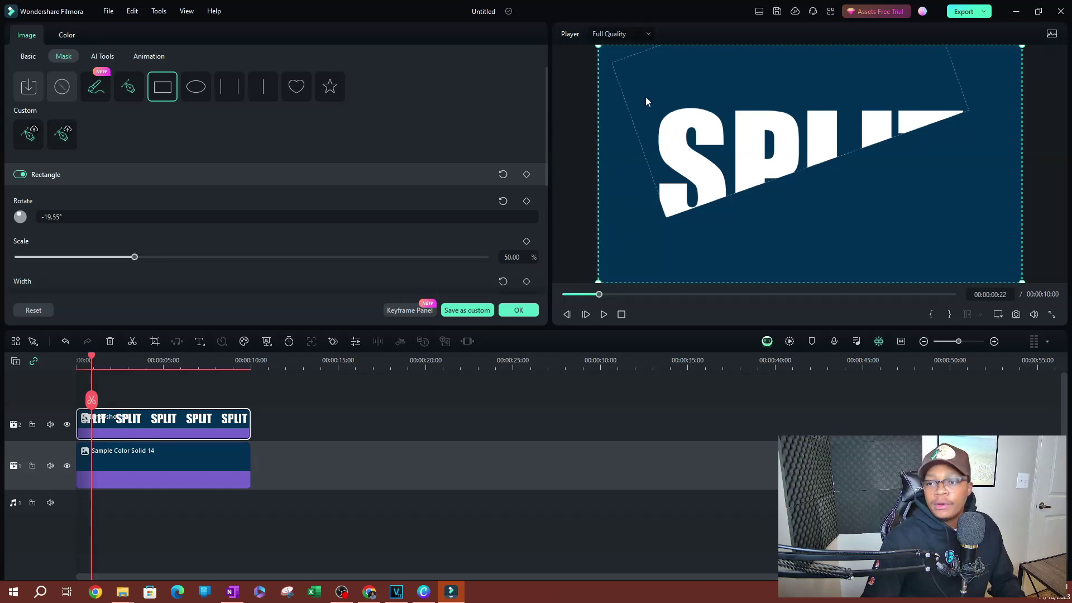
{"action": "left_click_drag", "start_coordinate": [749, 118], "coordinate": [737, 106]}
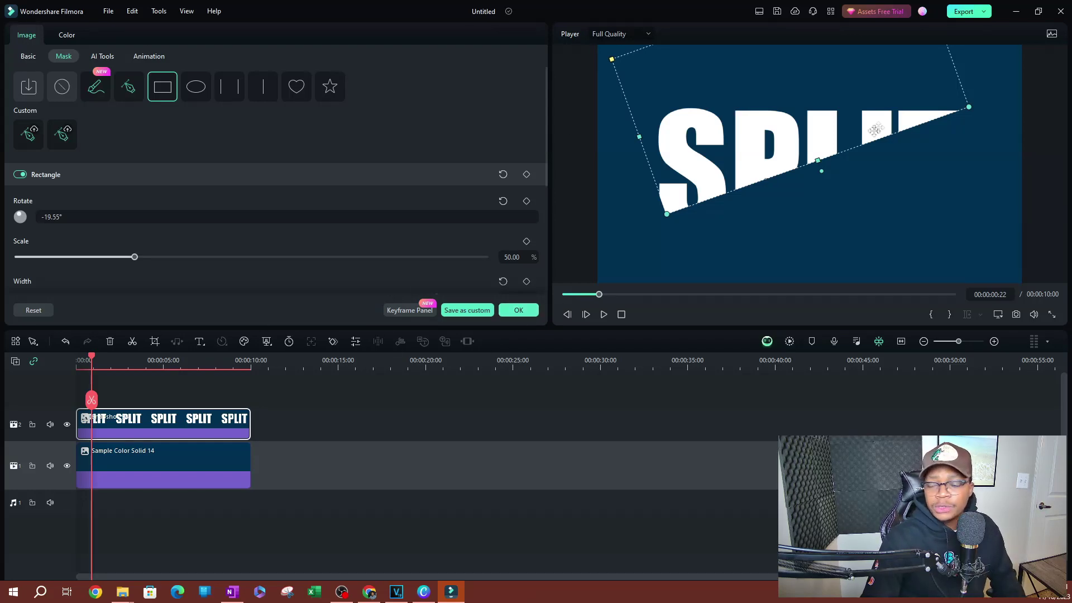
{"action": "left_click", "coordinate": [530, 316]}
{"action": "left_click", "coordinate": [455, 433]}
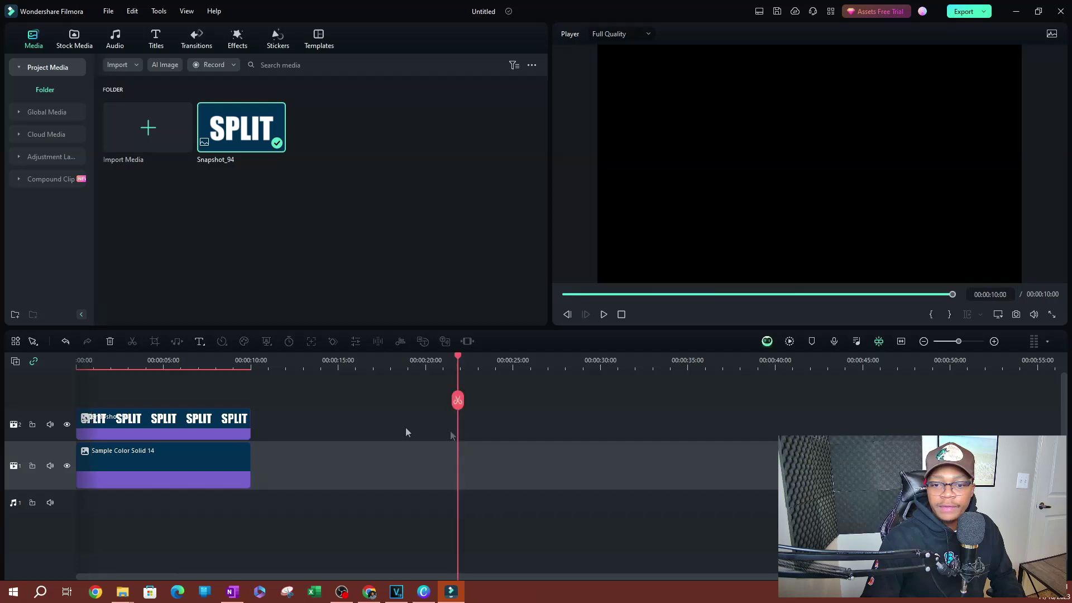
Step: Return the playhead to the start of the timeline and add a new video track above the masked snapshot clip
{"action": "left_click", "coordinate": [139, 431]}
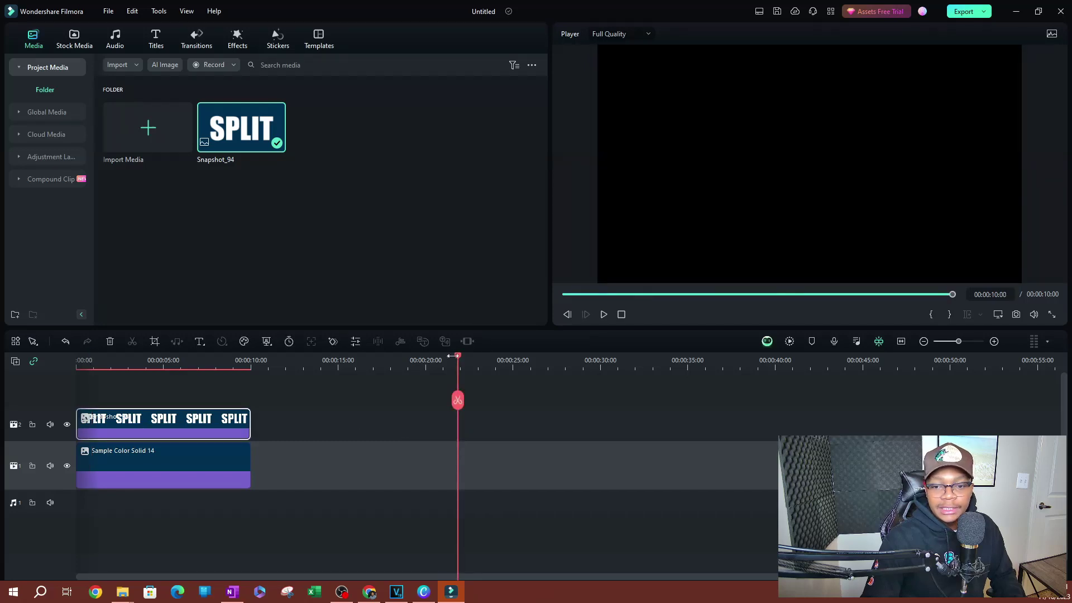
{"action": "left_click_drag", "start_coordinate": [454, 356], "coordinate": [61, 380]}
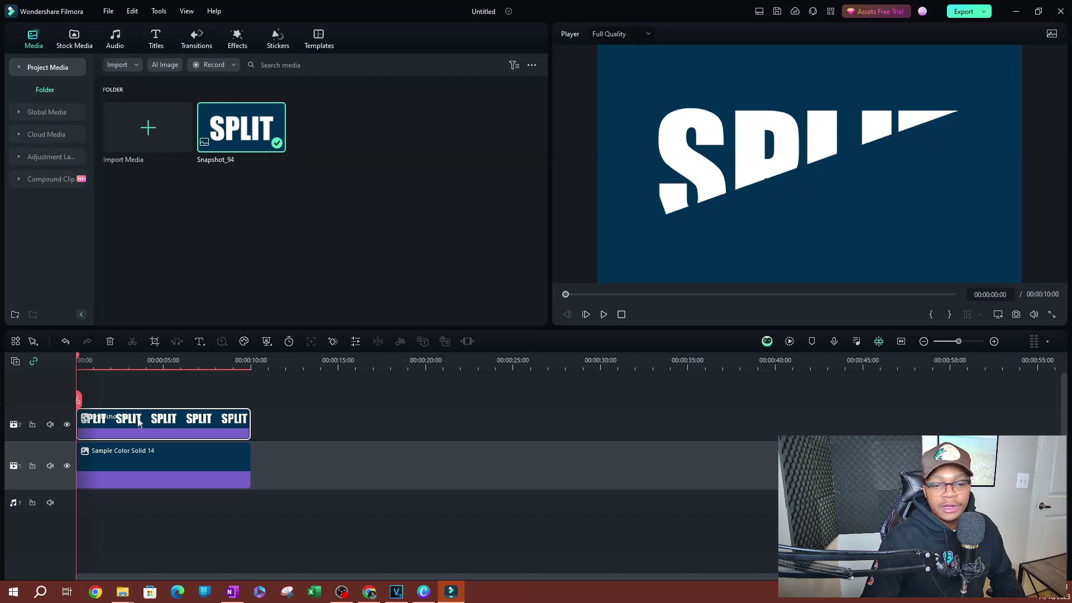
{"action": "left_click", "coordinate": [19, 363]}
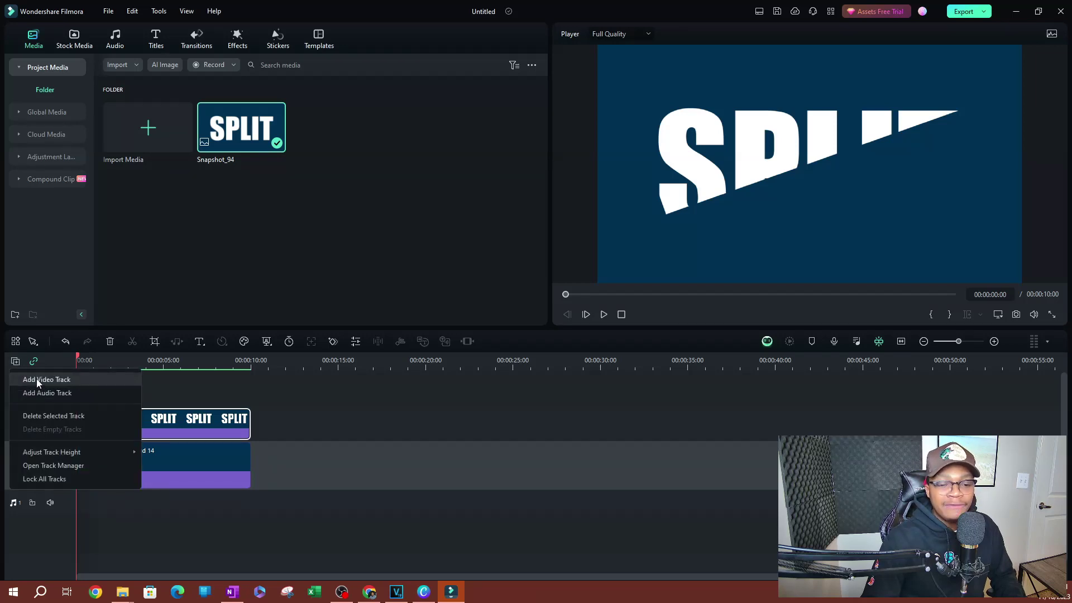
{"action": "left_click", "coordinate": [37, 381]}
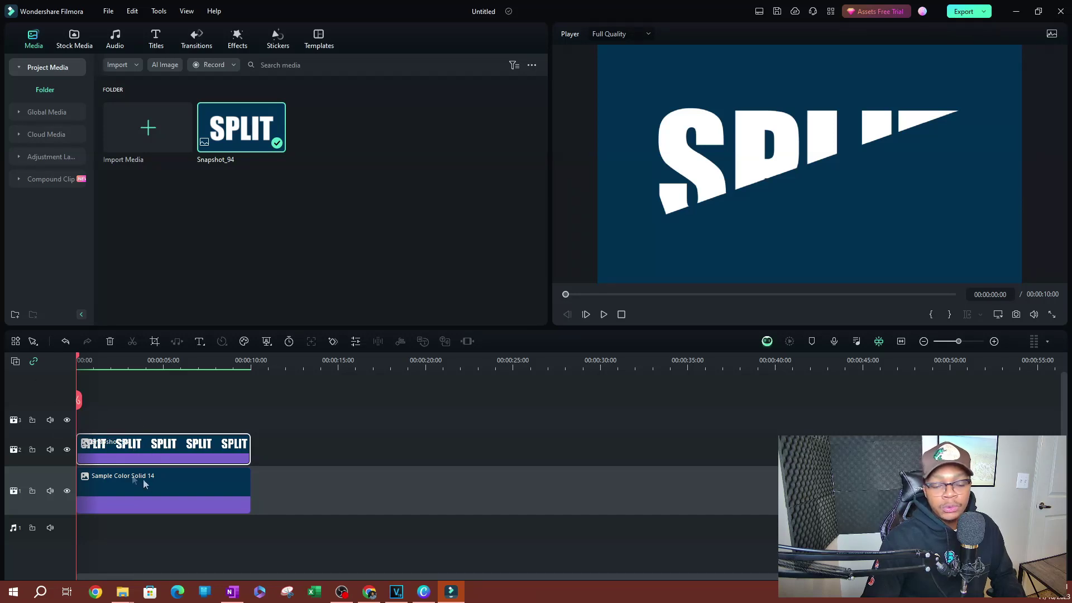
Step: Copy the masked snapshot clip from track 2 and paste it at the start of the empty track 3
{"action": "right_click", "coordinate": [145, 444]}
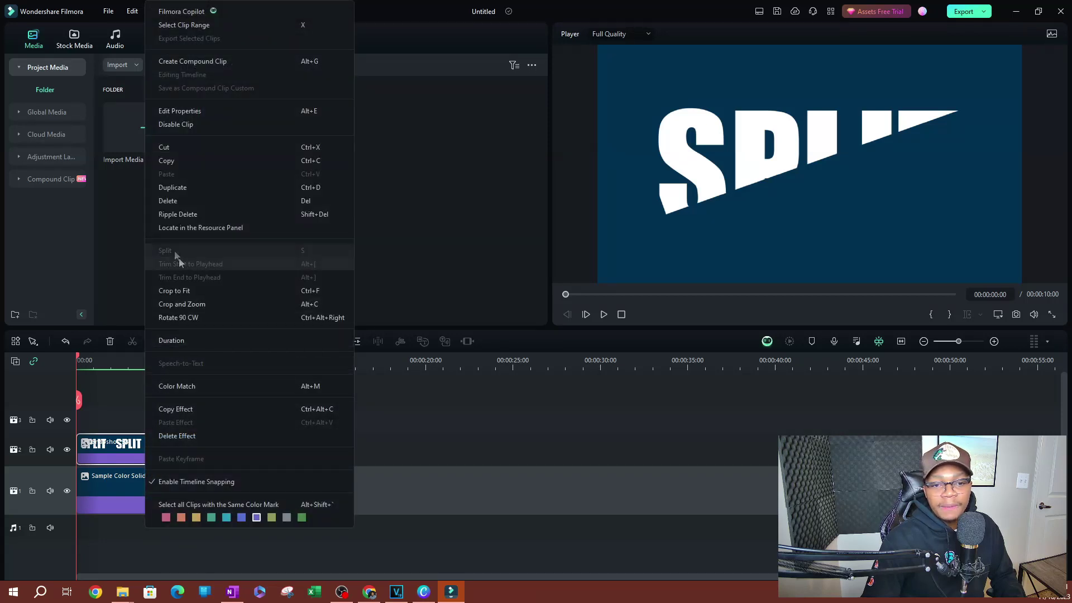
{"action": "left_click", "coordinate": [176, 162]}
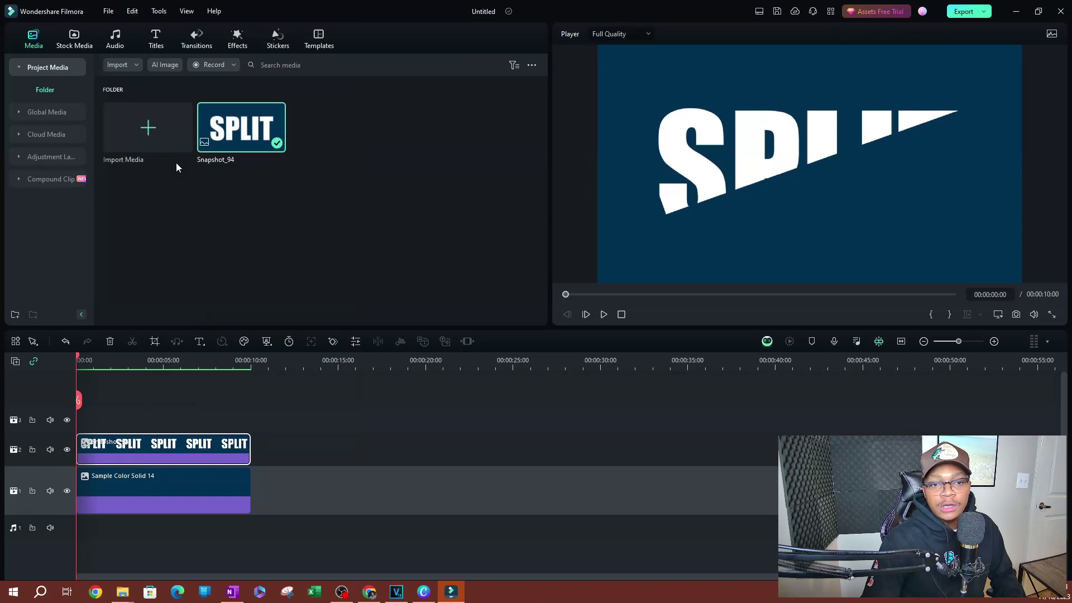
{"action": "left_click", "coordinate": [39, 417]}
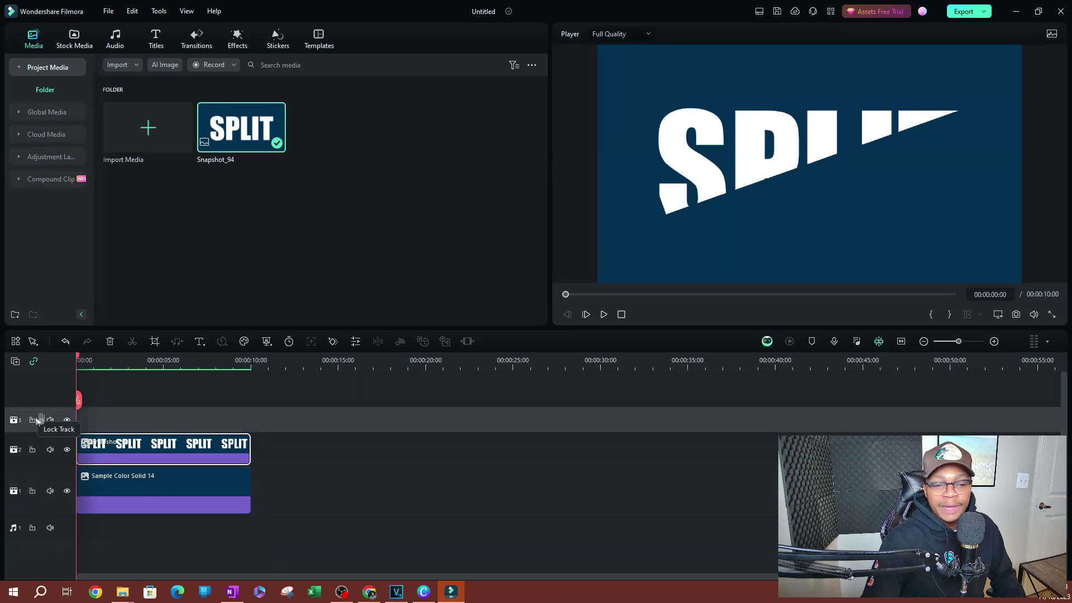
{"action": "right_click", "coordinate": [108, 419]}
{"action": "left_click", "coordinate": [139, 174]}
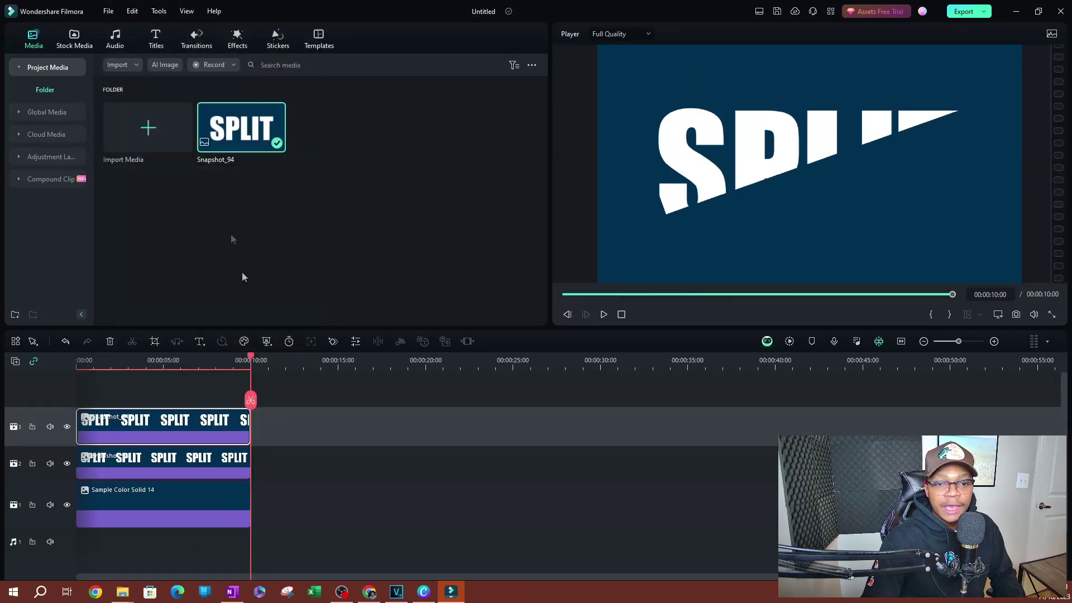
Step: Move the solid colour clip away to preview the masked snapshots on their own, and put it back at the start of track 1
{"action": "left_click_drag", "start_coordinate": [146, 501], "coordinate": [622, 490]}
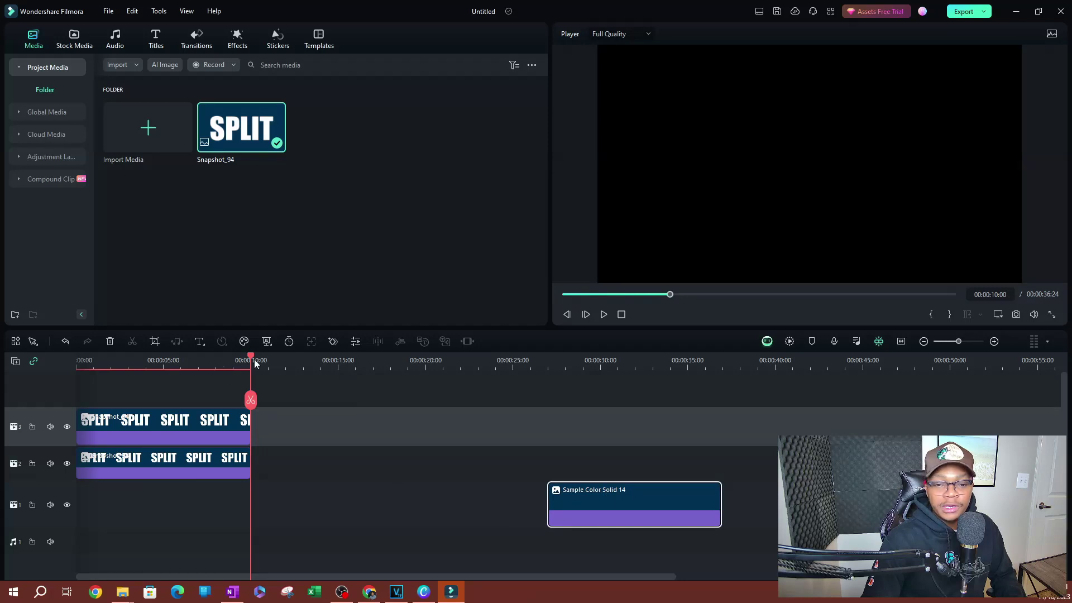
{"action": "left_click_drag", "start_coordinate": [253, 360], "coordinate": [73, 372]}
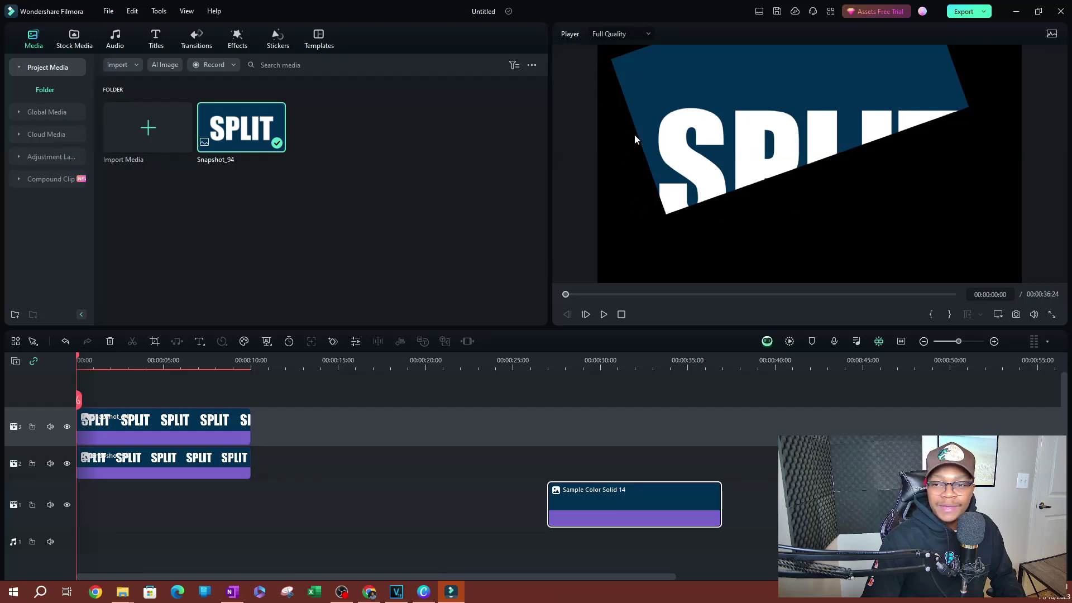
{"action": "left_click_drag", "start_coordinate": [611, 490], "coordinate": [103, 557]}
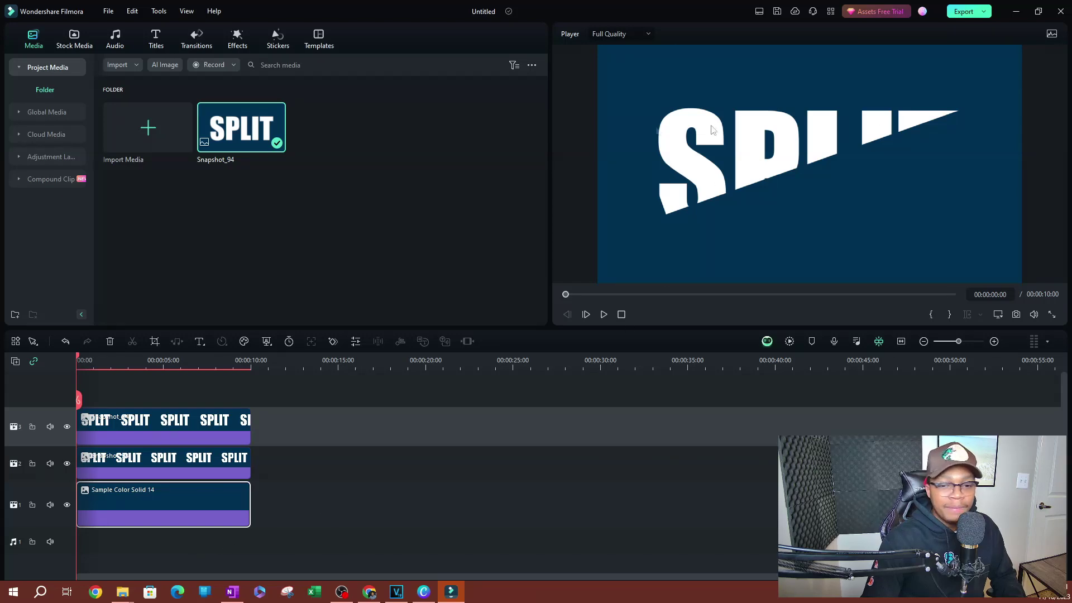
Step: Invert the rectangle mask on the track 3 snapshot copy and check both halves by hiding and showing that track
{"action": "left_click", "coordinate": [112, 461]}
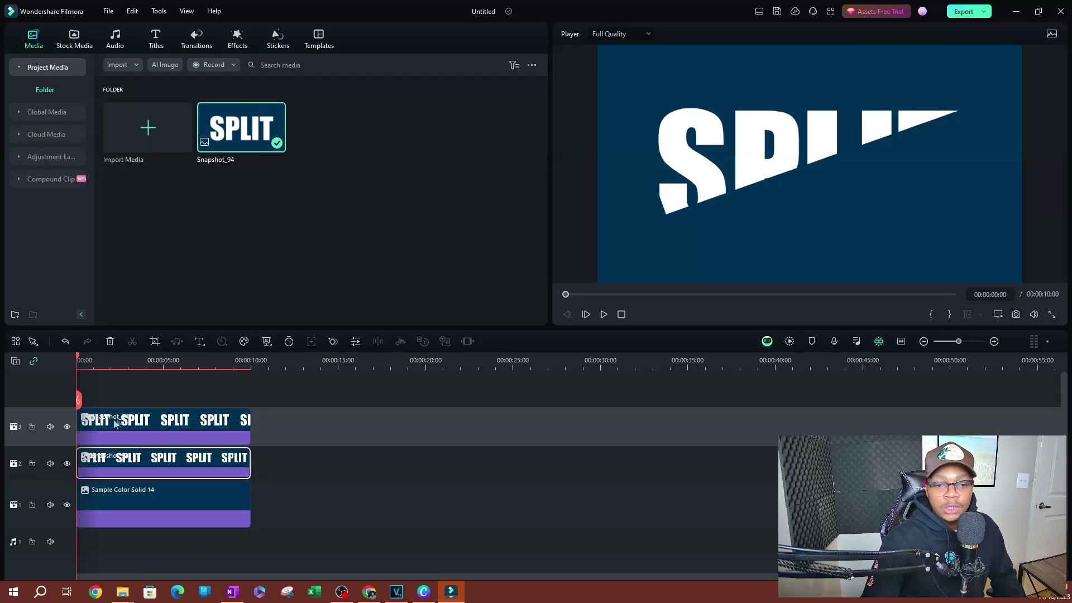
{"action": "left_click", "coordinate": [106, 423]}
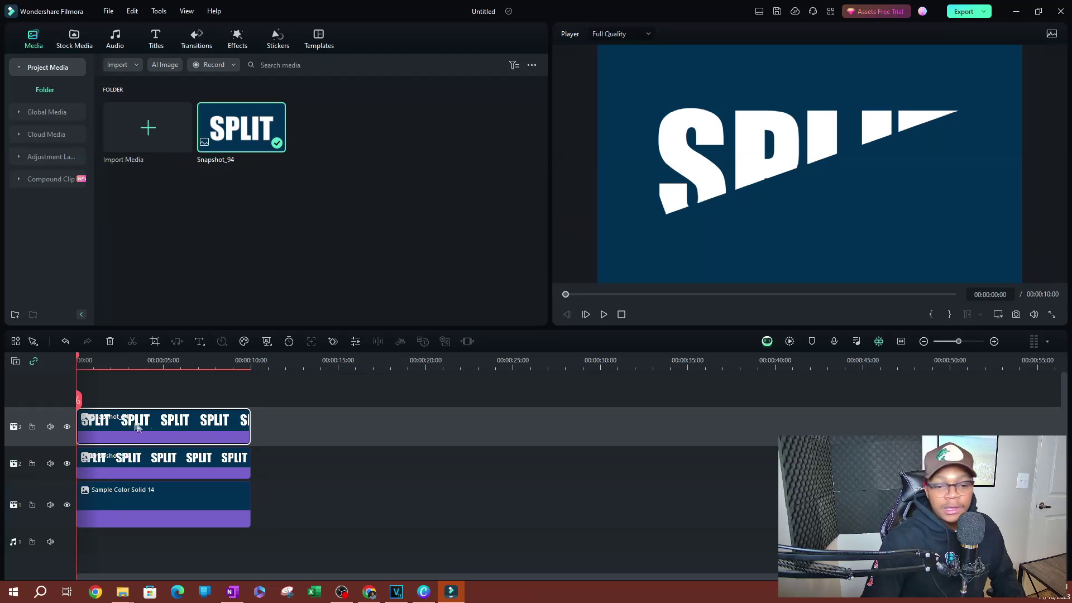
{"action": "left_click", "coordinate": [128, 364]}
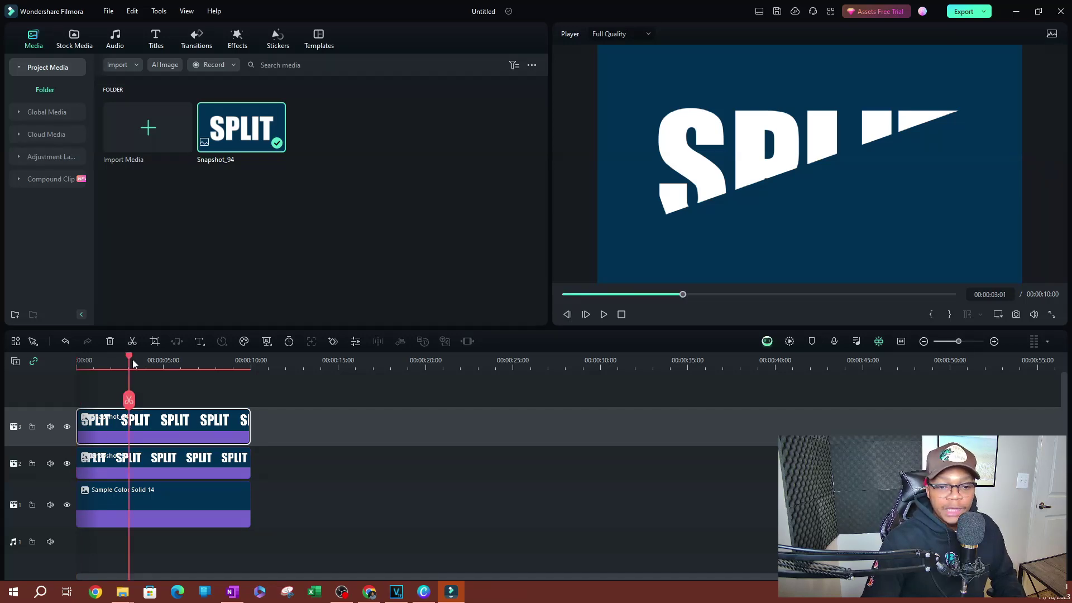
{"action": "double_click", "coordinate": [155, 427]}
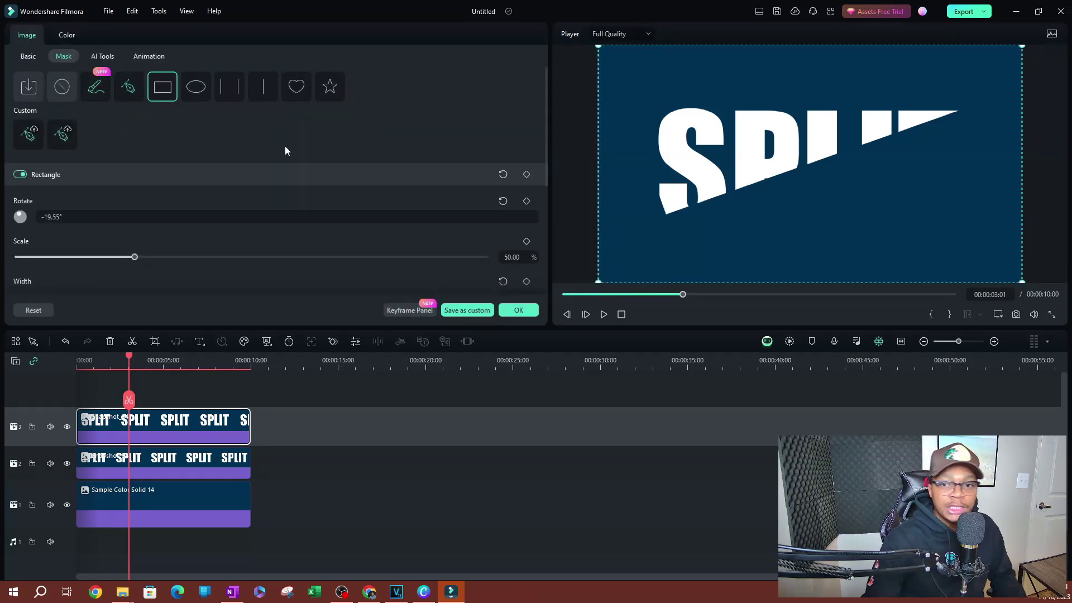
{"action": "left_click_drag", "start_coordinate": [548, 133], "coordinate": [549, 267]}
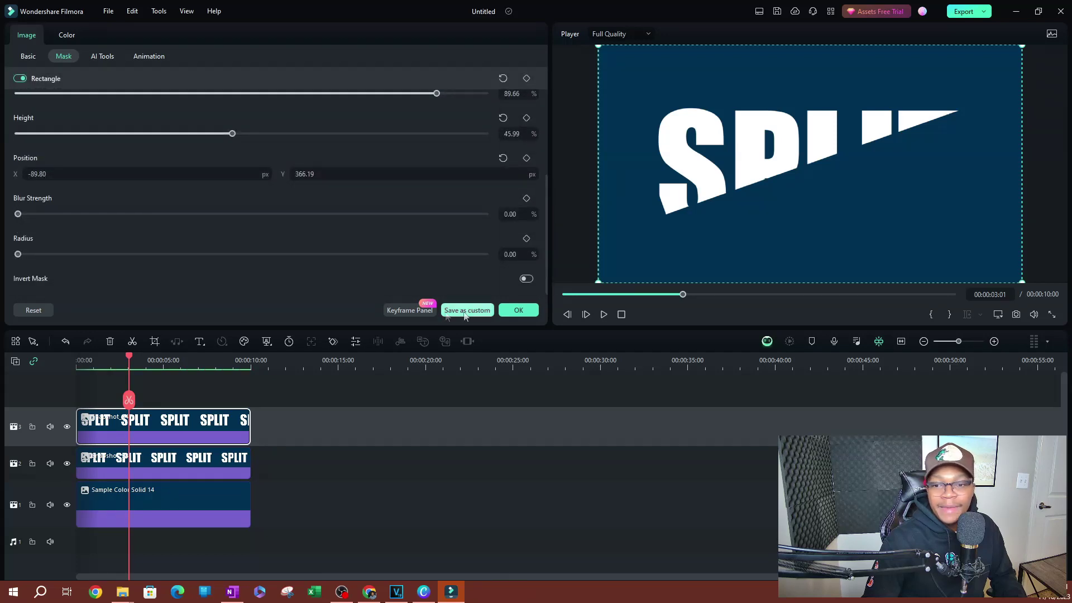
{"action": "left_click", "coordinate": [527, 278]}
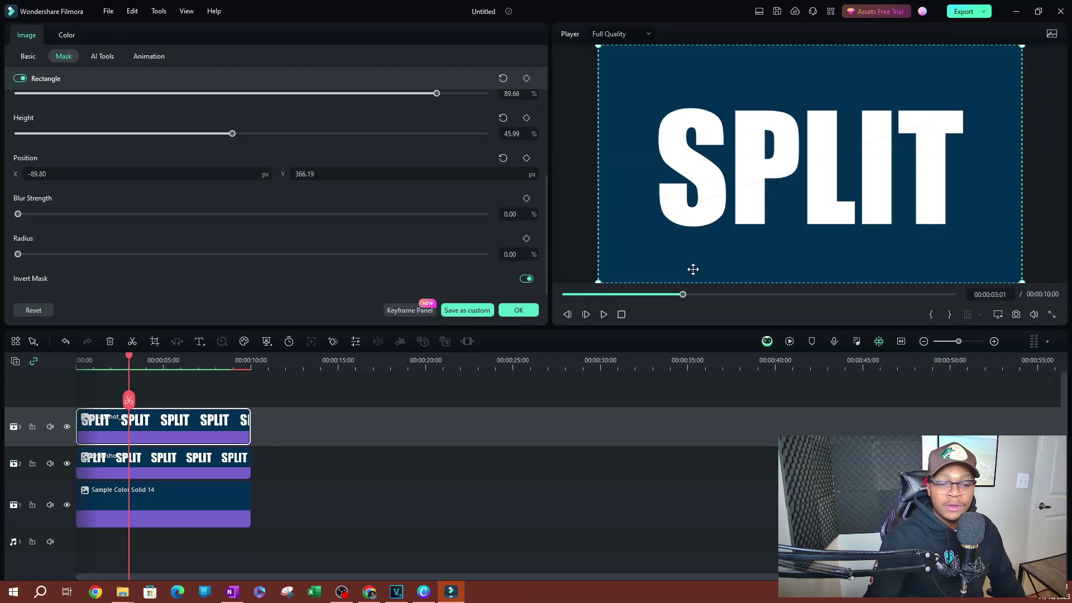
{"action": "left_click", "coordinate": [67, 427]}
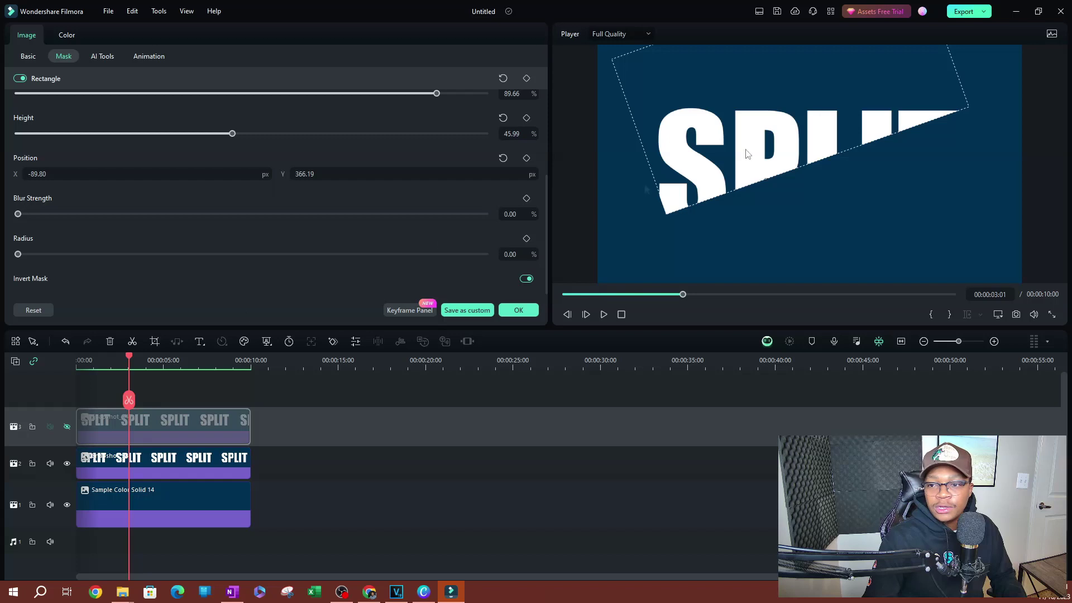
{"action": "left_click", "coordinate": [67, 426]}
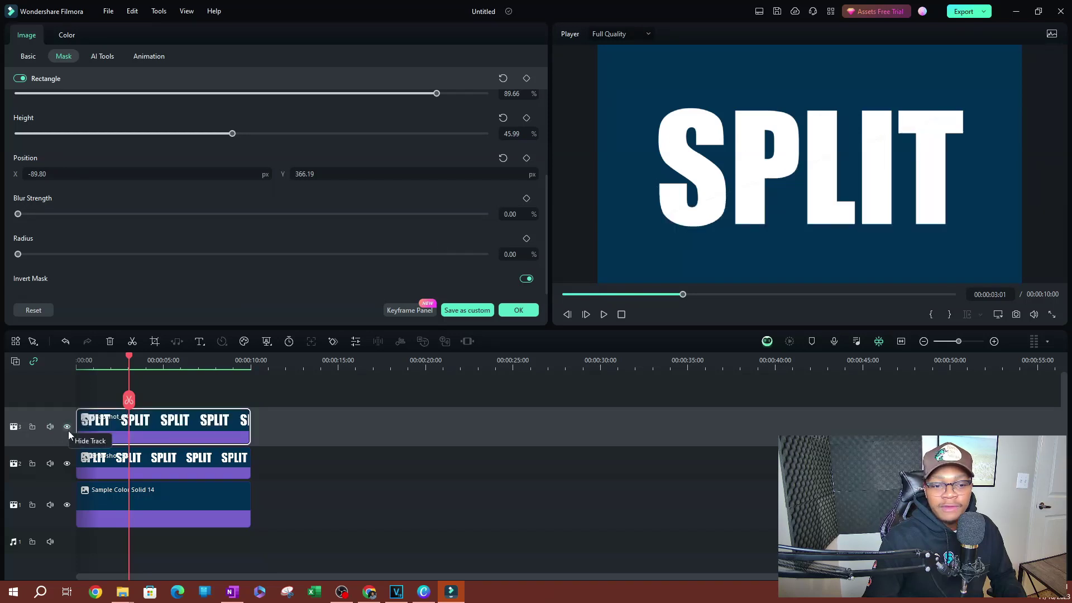
Step: Check each diagonal half of the SPLIT text by hiding and showing track 2 and track 3 in turn
{"action": "left_click", "coordinate": [67, 464]}
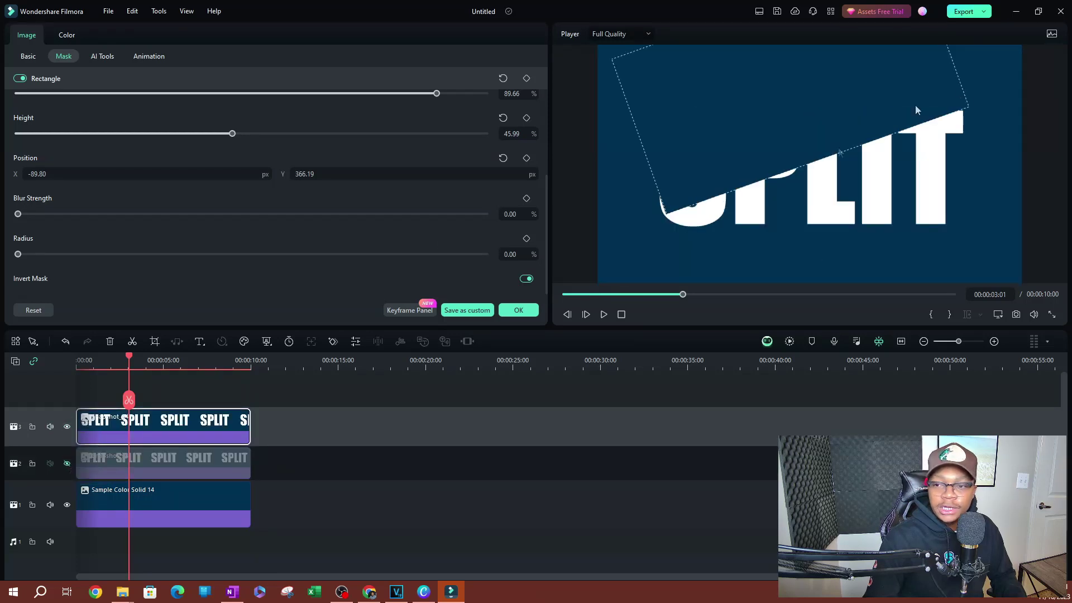
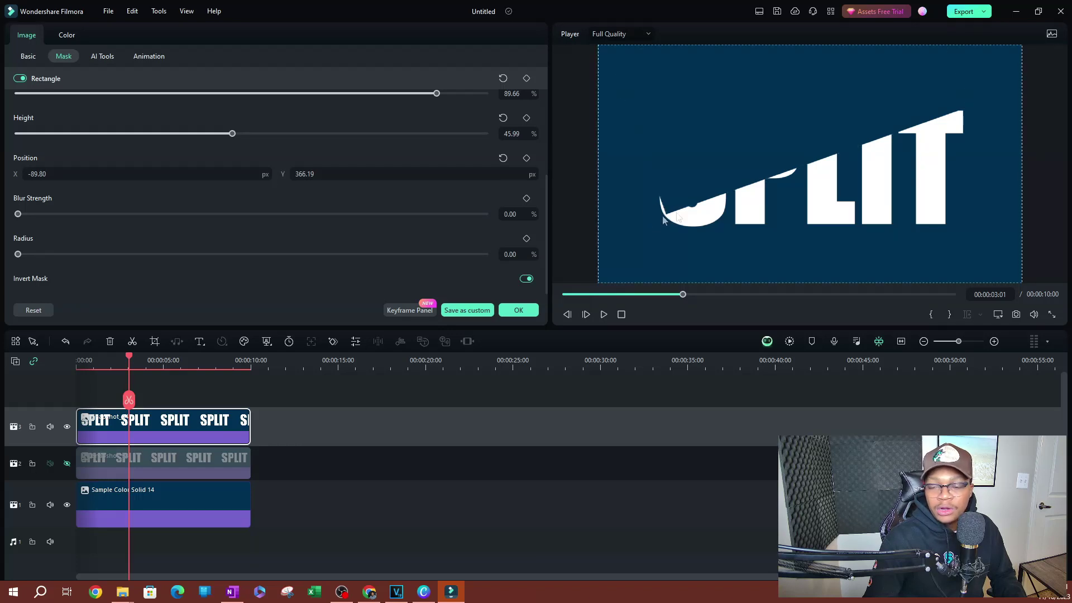
{"action": "left_click", "coordinate": [67, 463]}
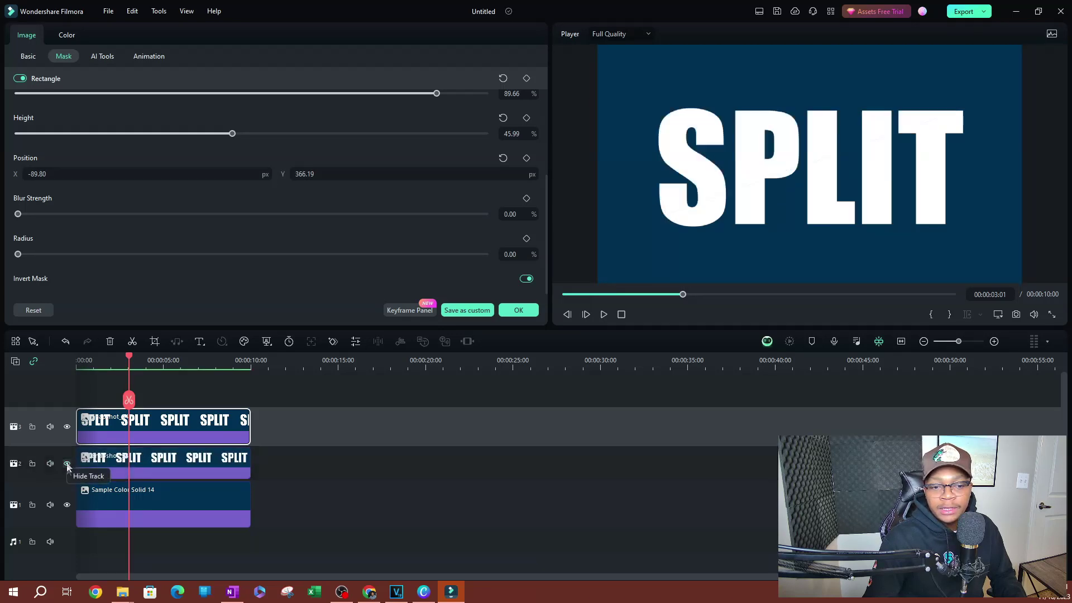
{"action": "left_click", "coordinate": [67, 427]}
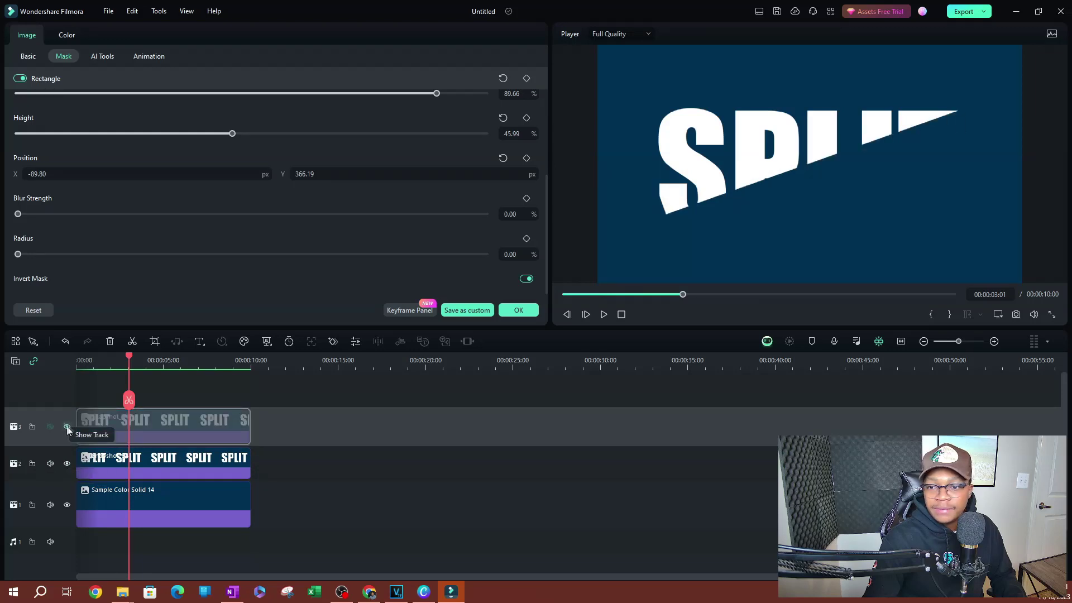
{"action": "left_click", "coordinate": [67, 427]}
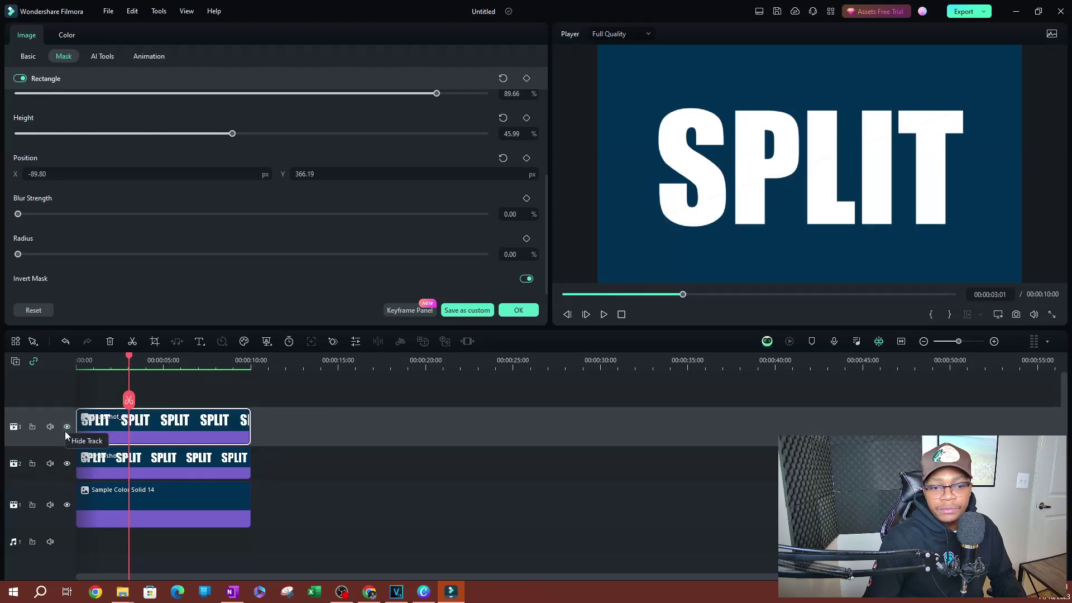
Step: Shift the track 3 rectangle mask horizontally to X -122.69 px with track 2 hidden, and compare the halves with track 2 shown again
{"action": "left_click", "coordinate": [67, 464]}
{"action": "mouse_move", "coordinate": [750, 155]}
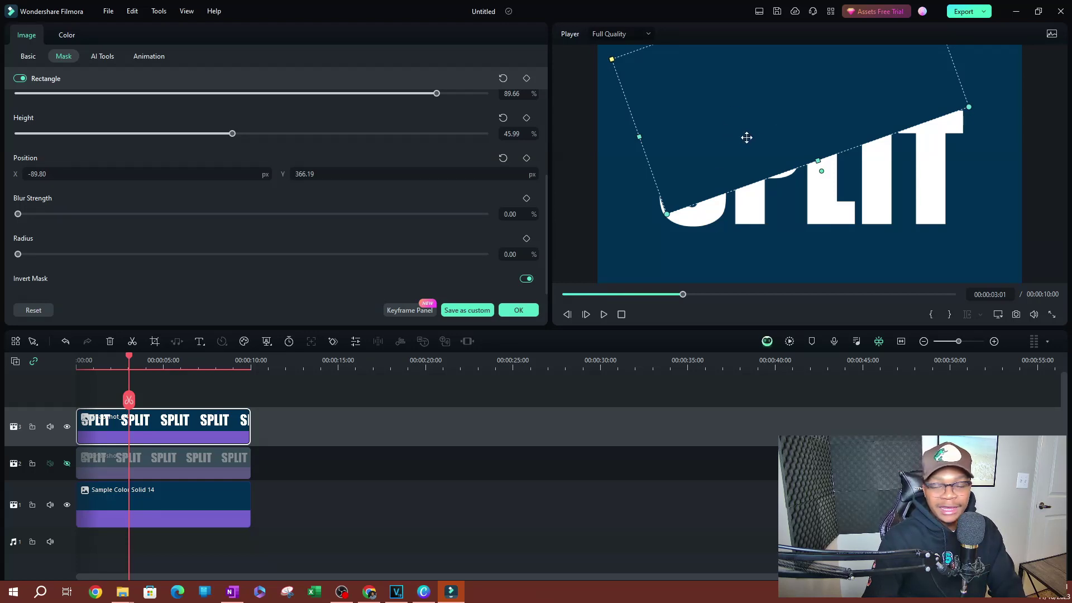
{"action": "left_click_drag", "start_coordinate": [747, 137], "coordinate": [744, 137]}
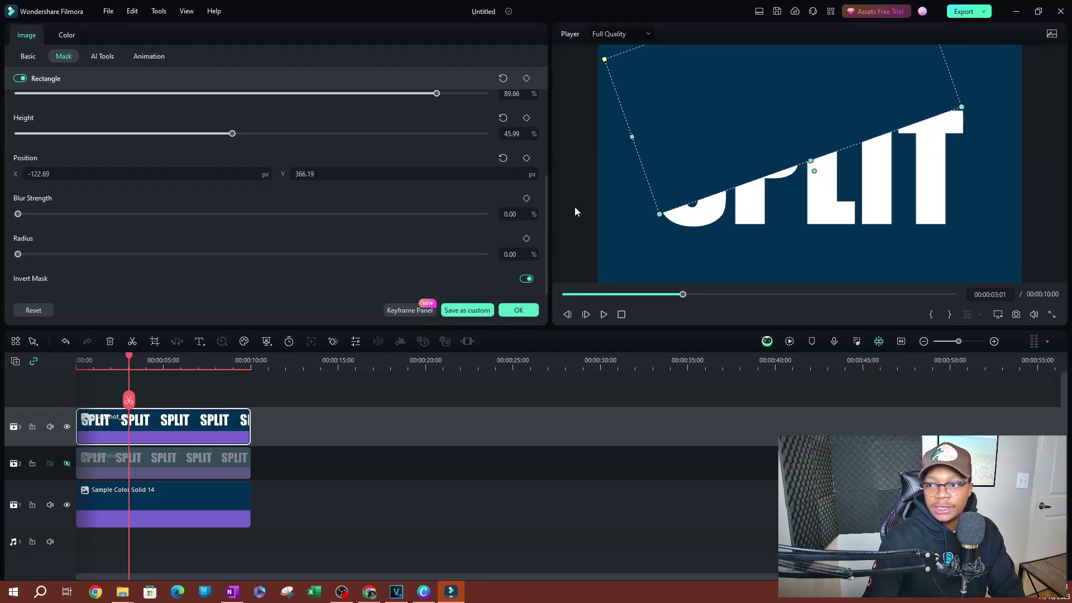
{"action": "left_click", "coordinate": [67, 466]}
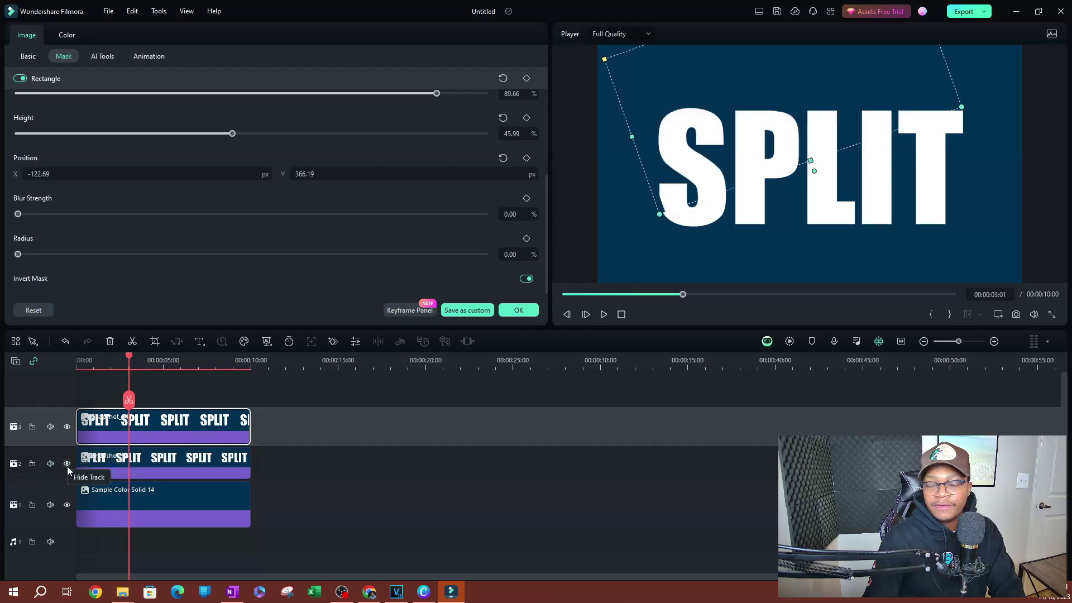
{"action": "left_click", "coordinate": [824, 213]}
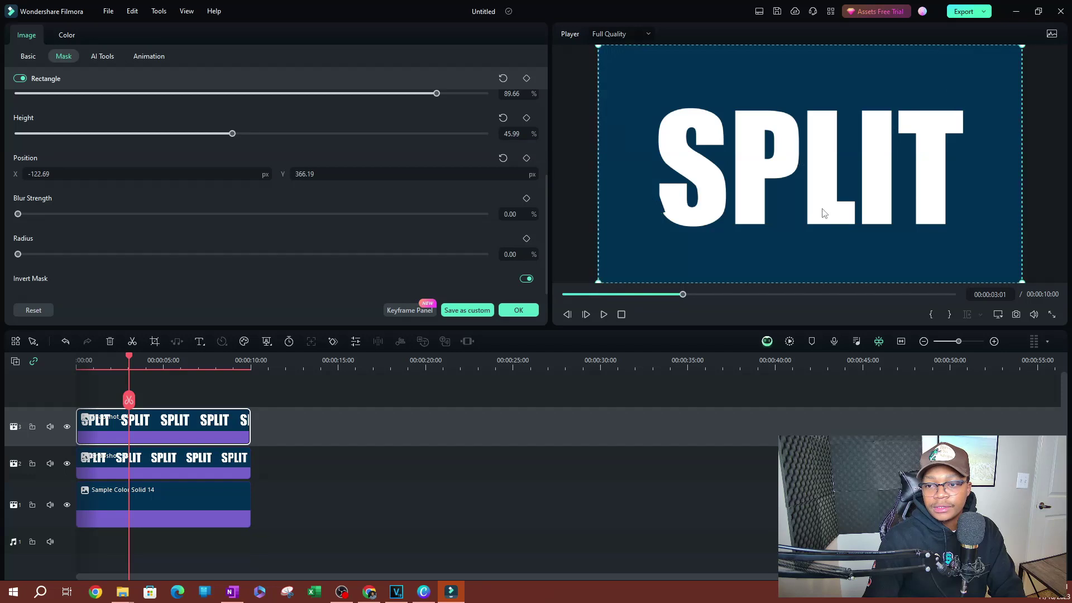
{"action": "left_click", "coordinate": [729, 170]}
{"action": "left_click", "coordinate": [67, 464]}
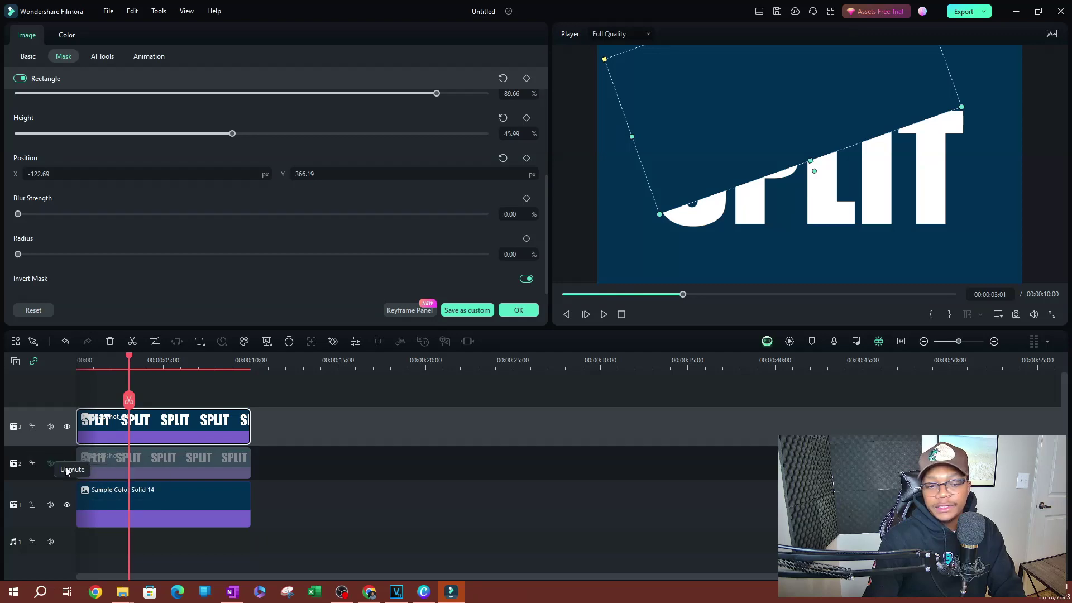
{"action": "left_click", "coordinate": [67, 463]}
Step: Replace the track 2 snapshot with a copy of the track 3 masked snapshot, placed at the start of the timeline
{"action": "left_click", "coordinate": [162, 469]}
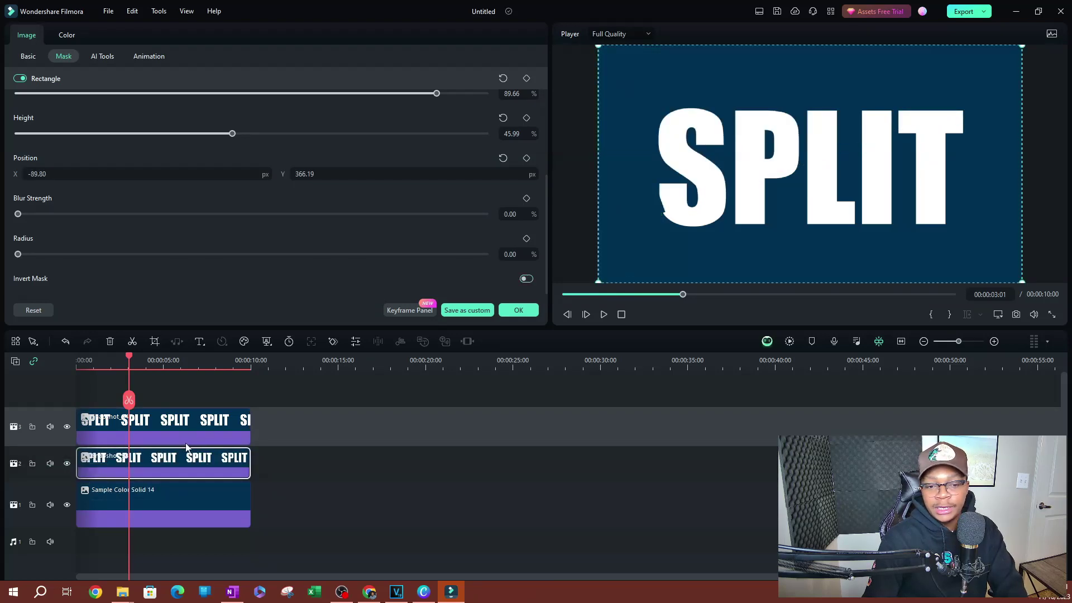
{"action": "key", "text": "Delete"}
{"action": "right_click", "coordinate": [184, 425]}
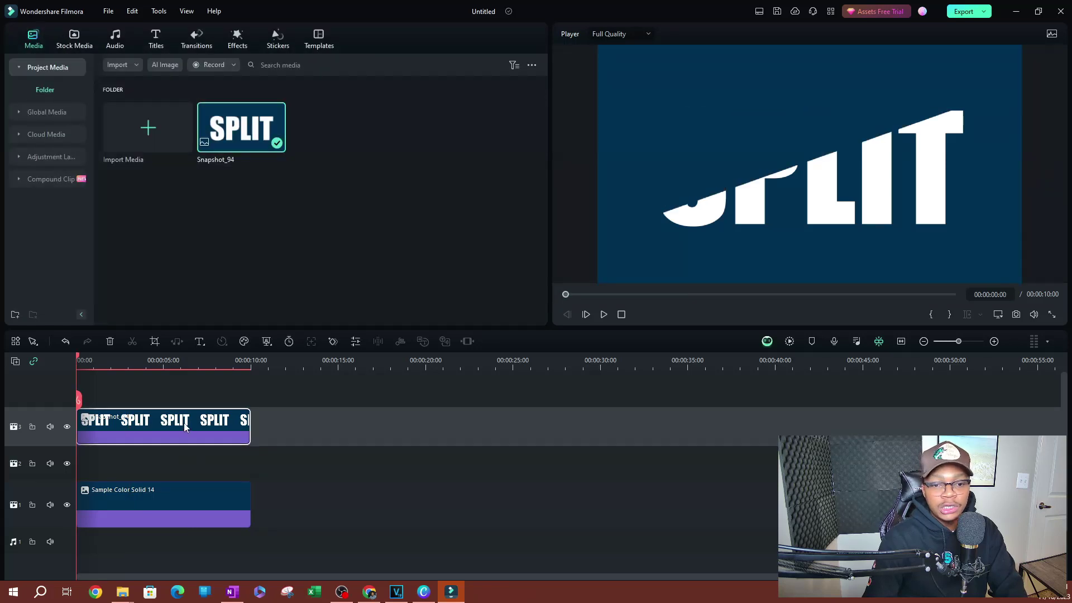
{"action": "key", "text": "Escape"}
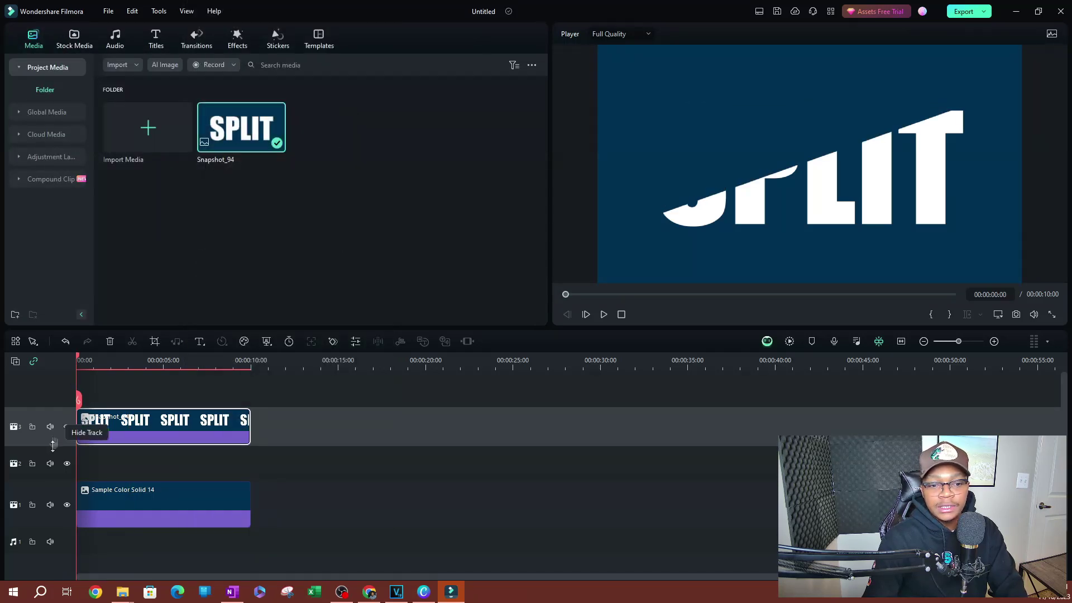
{"action": "right_click", "coordinate": [114, 461]}
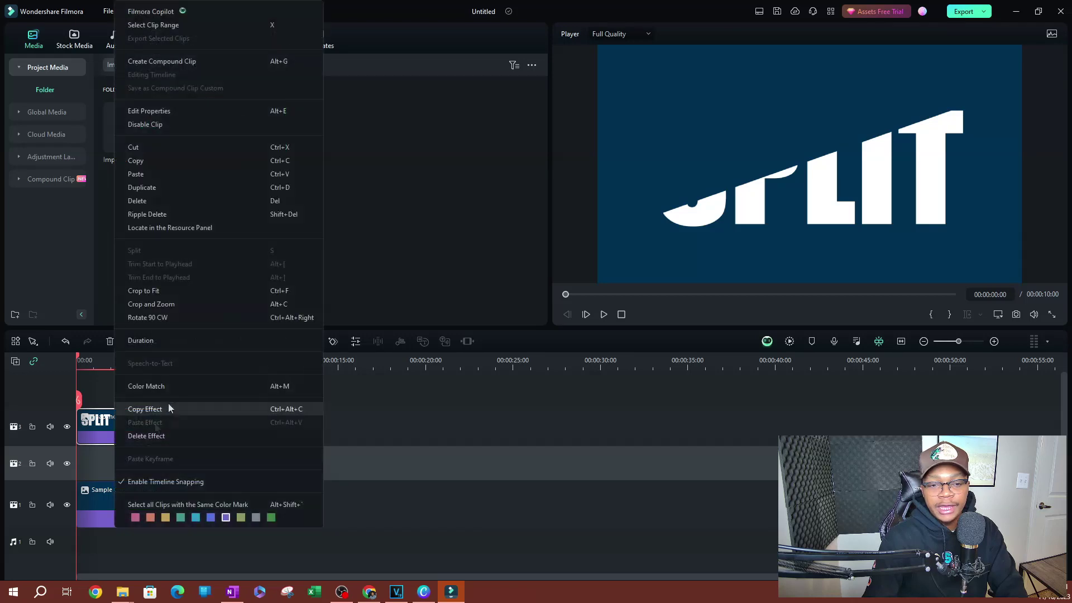
{"action": "left_click", "coordinate": [145, 172]}
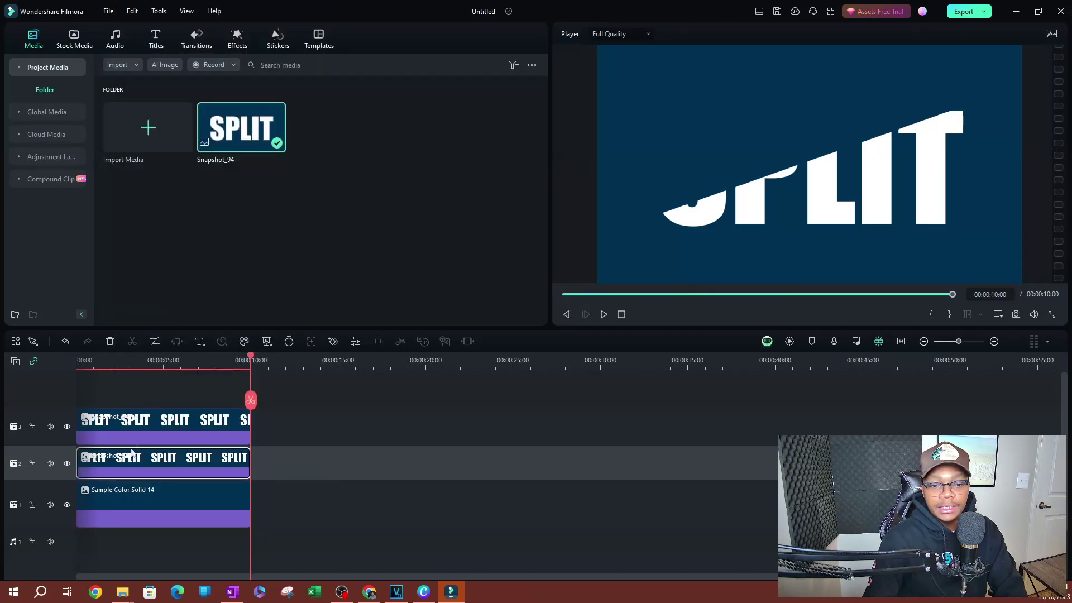
Step: Turn off mask inversion on the new track 2 snapshot copy and accept its settings
{"action": "double_click", "coordinate": [149, 468]}
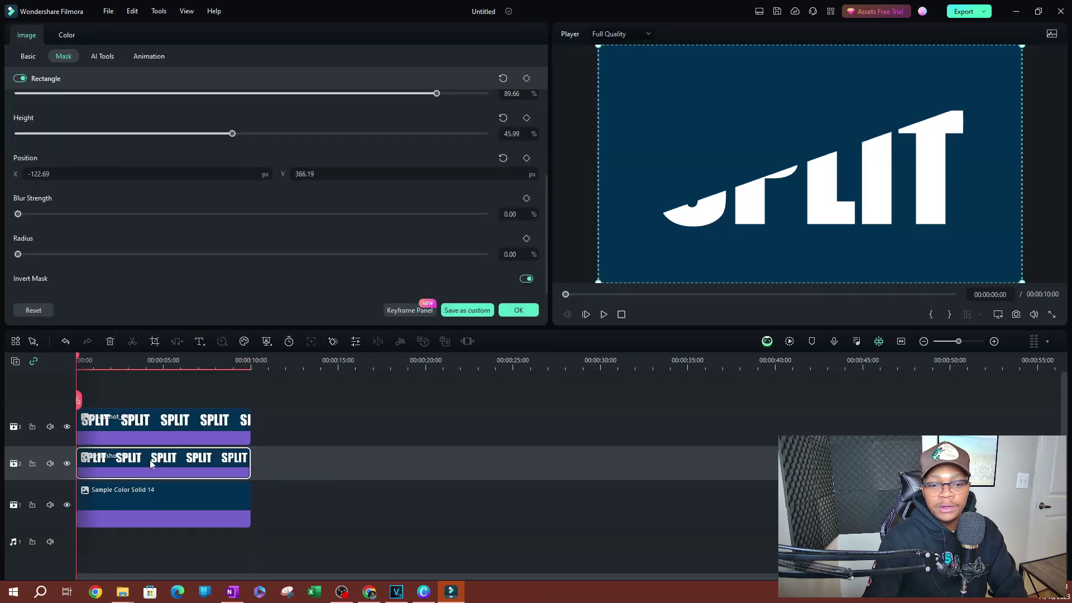
{"action": "left_click", "coordinate": [527, 279]}
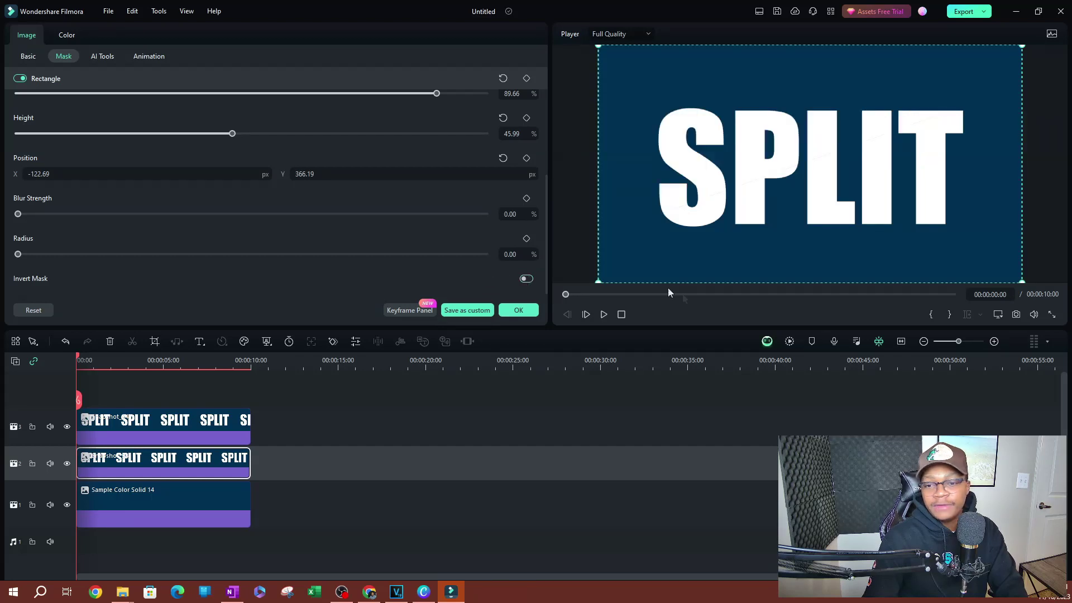
{"action": "left_click", "coordinate": [525, 311]}
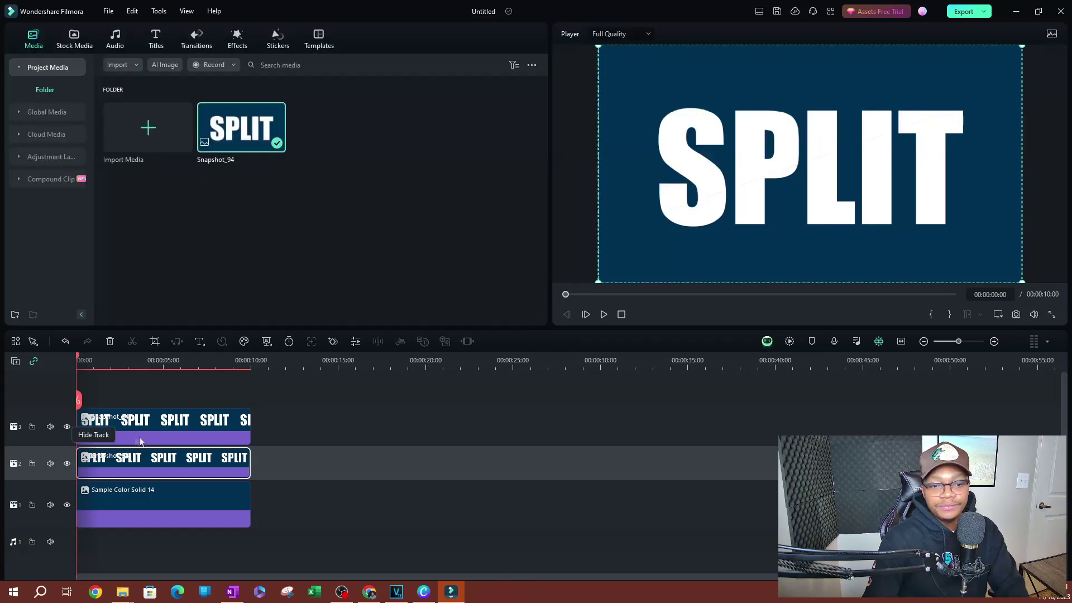
Step: Check that the re-cut halves complement each other by hiding and showing track 3 and track 2 separately
{"action": "left_click", "coordinate": [67, 427]}
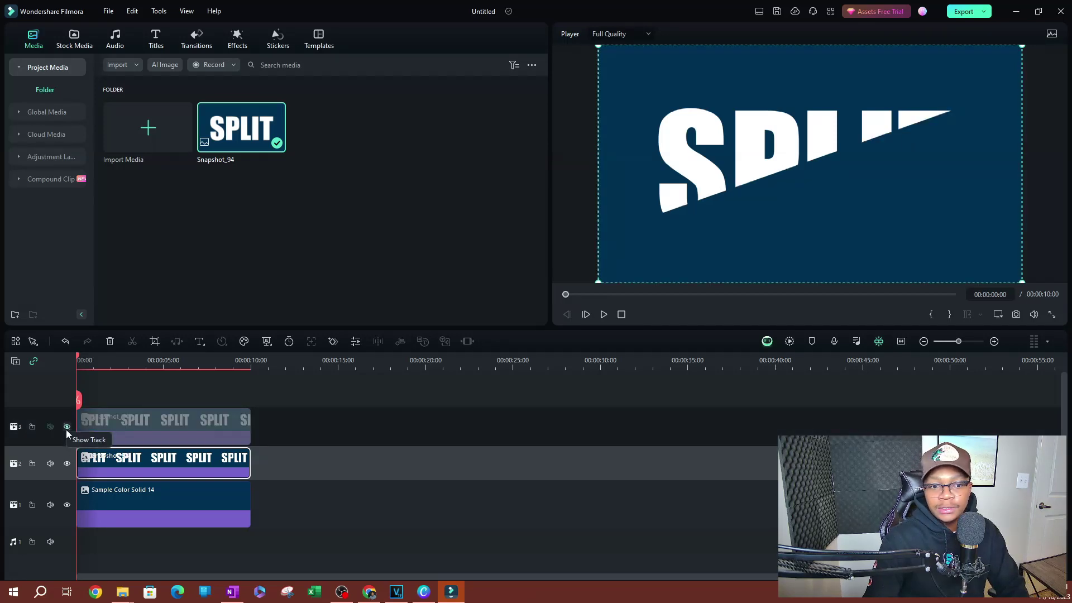
{"action": "left_click", "coordinate": [67, 427]}
{"action": "left_click", "coordinate": [66, 463]}
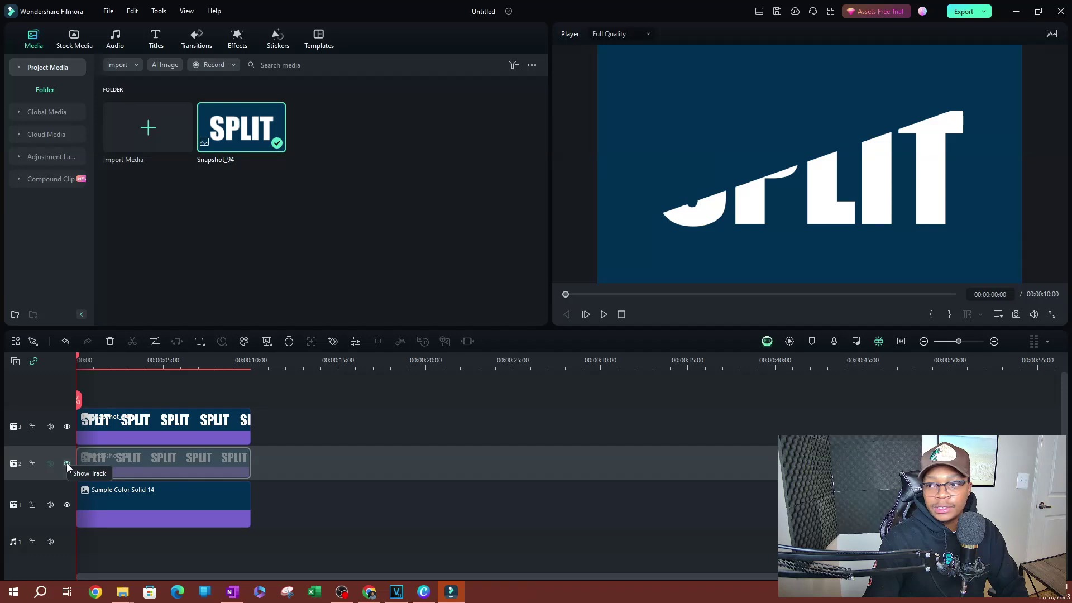
{"action": "left_click", "coordinate": [66, 464]}
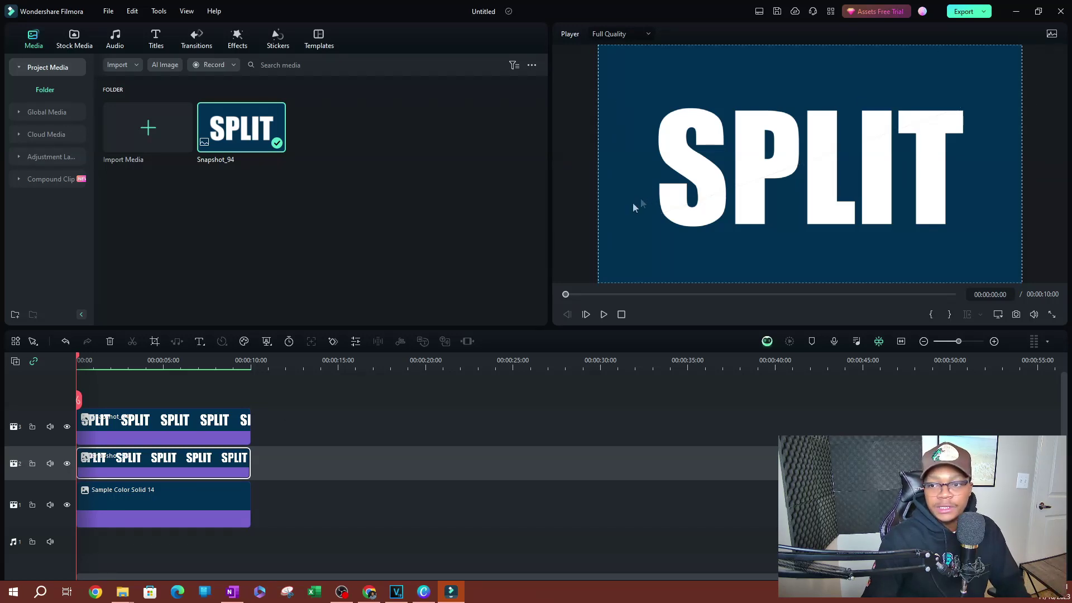
Step: Preview the combined text full screen at 00:00:00:22 to inspect the diagonal seam, and return to the editor
{"action": "left_click", "coordinate": [117, 419]}
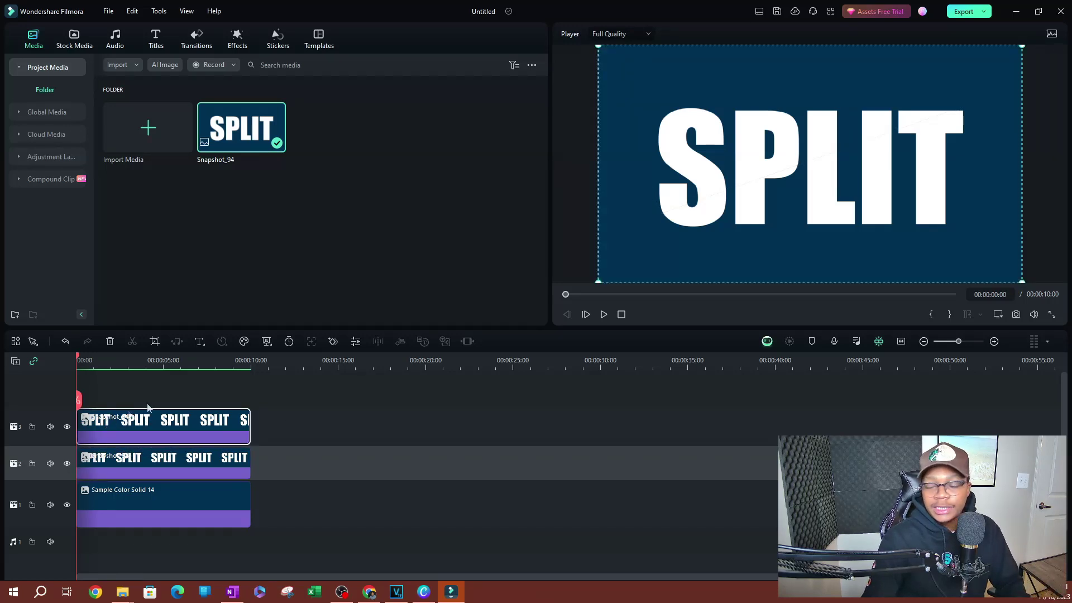
{"action": "left_click", "coordinate": [91, 361]}
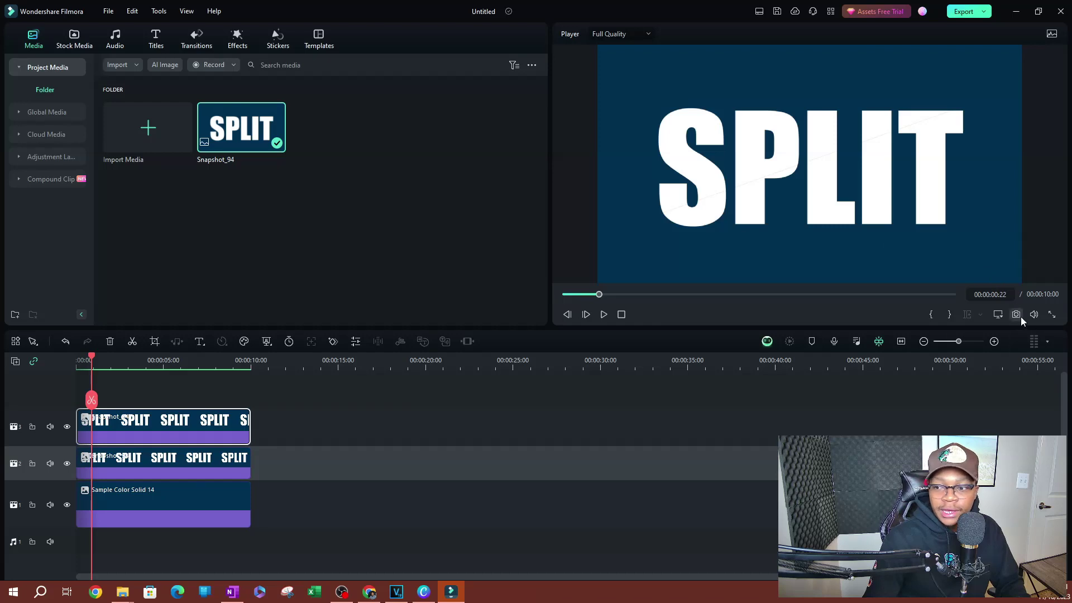
{"action": "left_click", "coordinate": [1052, 315]}
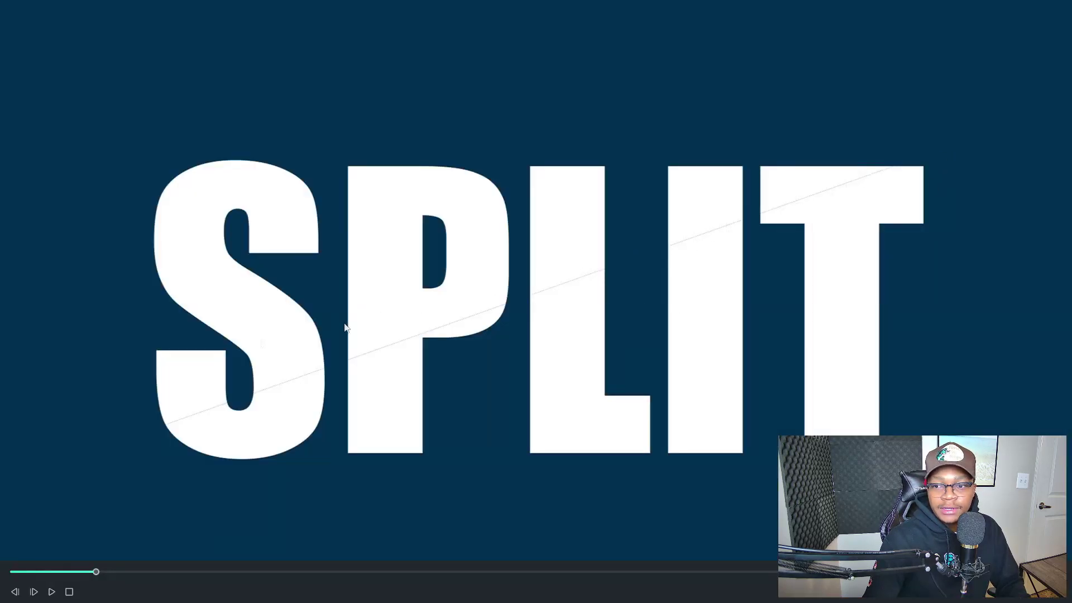
{"action": "key", "text": "Escape"}
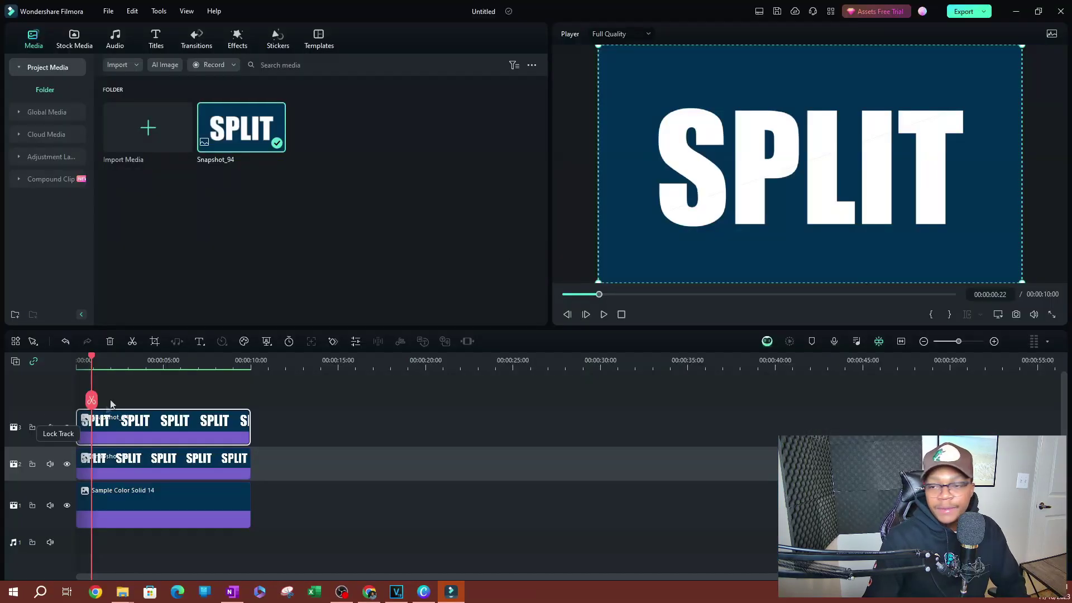
Step: Add a mask Position keyframe to the track 3 snapshot at the start of the timeline
{"action": "double_click", "coordinate": [129, 429]}
{"action": "scroll", "coordinate": [545, 210], "scroll_direction": "up", "scroll_amount": 2}
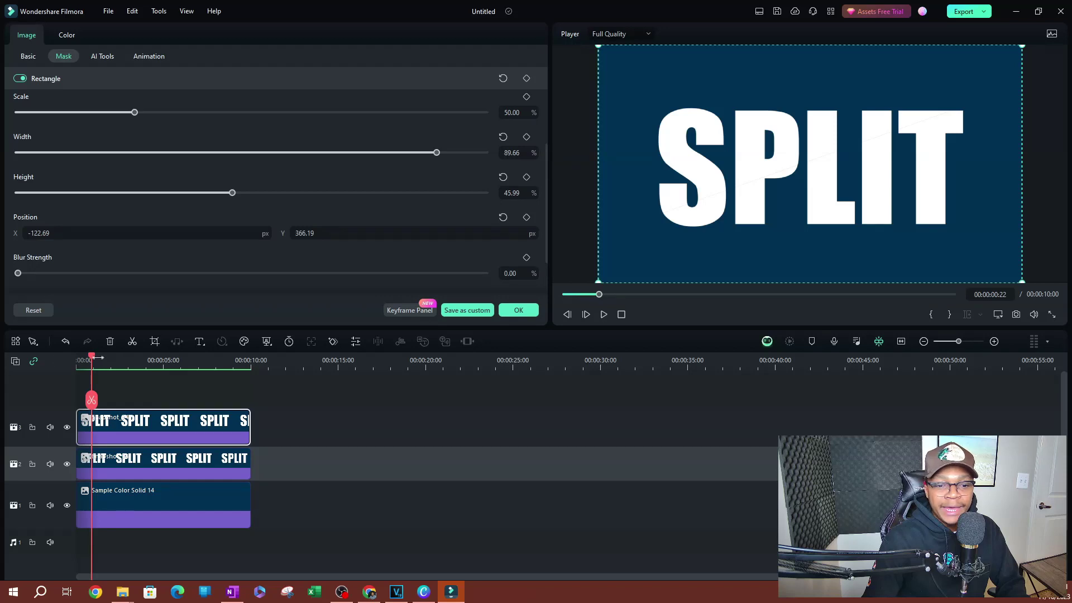
{"action": "left_click_drag", "start_coordinate": [92, 361], "coordinate": [52, 361]}
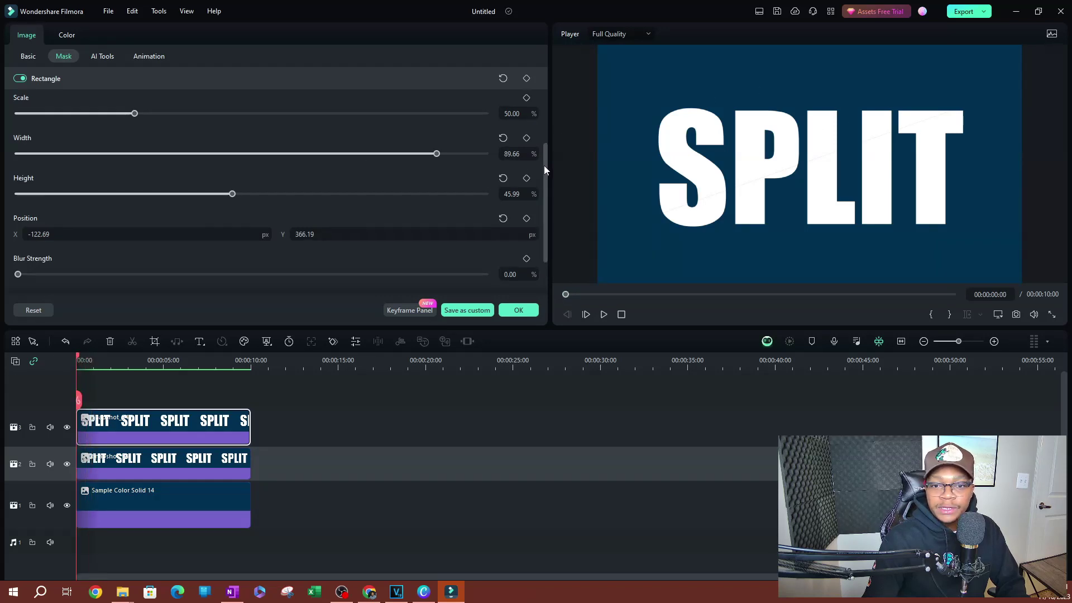
{"action": "scroll", "coordinate": [545, 159], "scroll_direction": "up", "scroll_amount": 1}
{"action": "scroll", "coordinate": [548, 165], "scroll_direction": "down", "scroll_amount": 1}
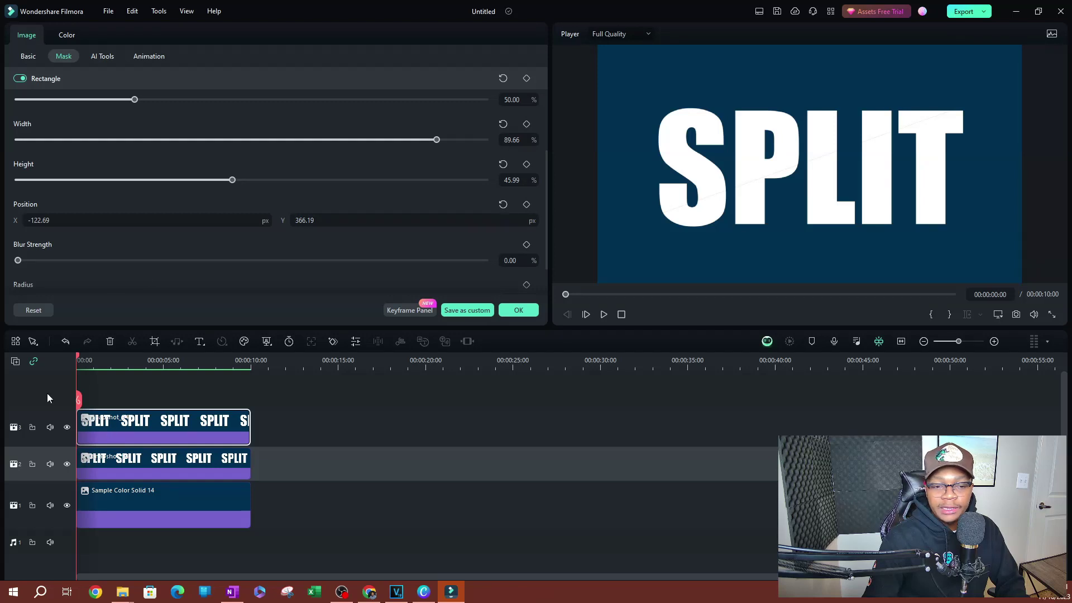
{"action": "left_click", "coordinate": [527, 205]}
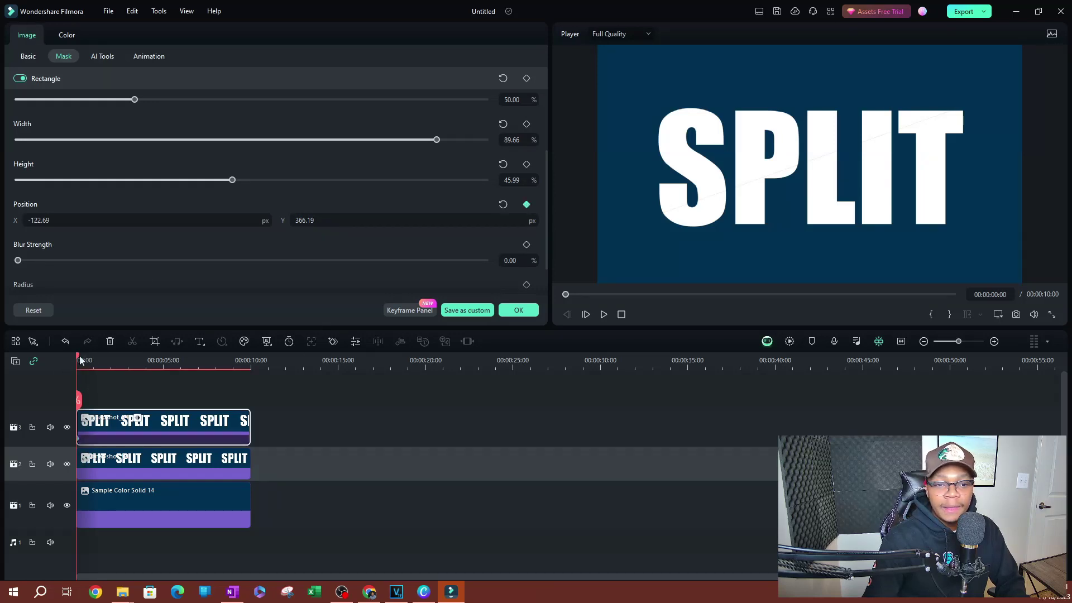
Step: Keyframe the track 3 mask's Y position to 341.19 px at 00:00:01:05 and play the animation from the start
{"action": "left_click", "coordinate": [97, 361]}
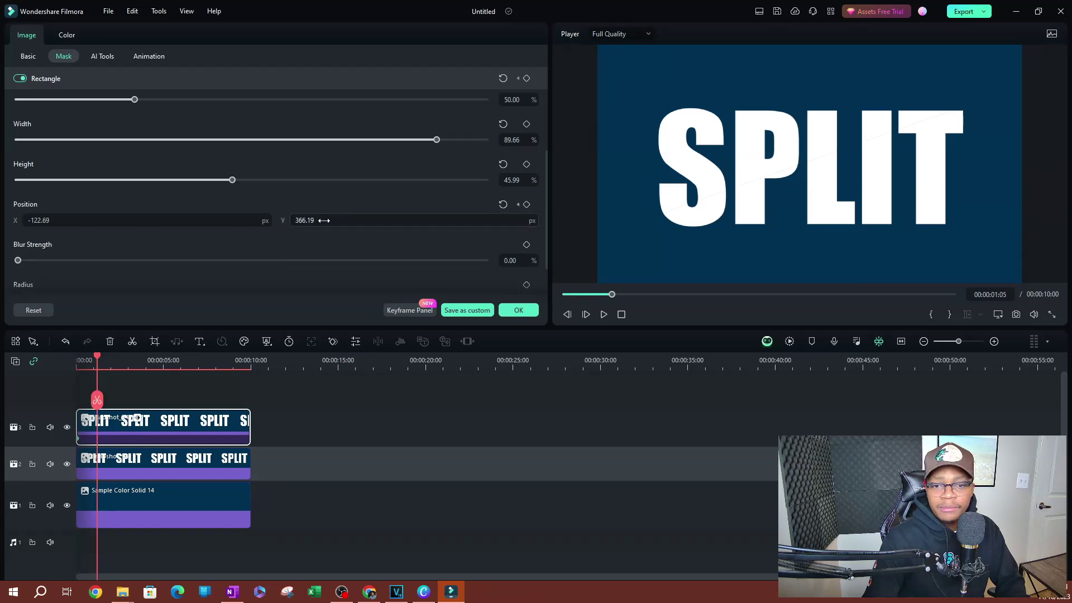
{"action": "left_click_drag", "start_coordinate": [324, 221], "coordinate": [302, 221]}
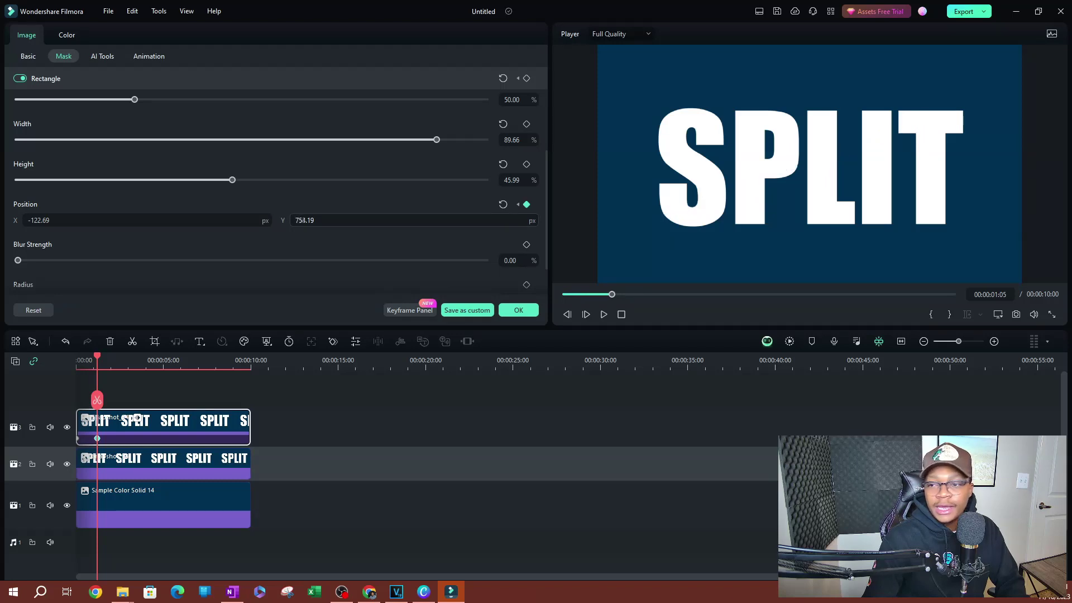
{"action": "left_click_drag", "start_coordinate": [301, 221], "coordinate": [299, 221]}
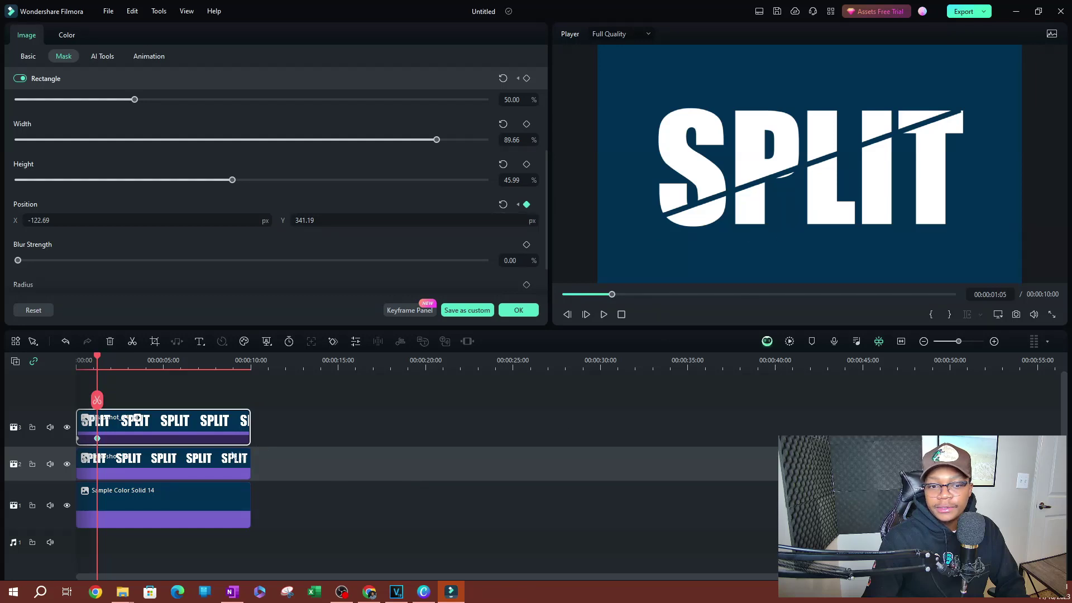
{"action": "left_click_drag", "start_coordinate": [95, 359], "coordinate": [53, 361]}
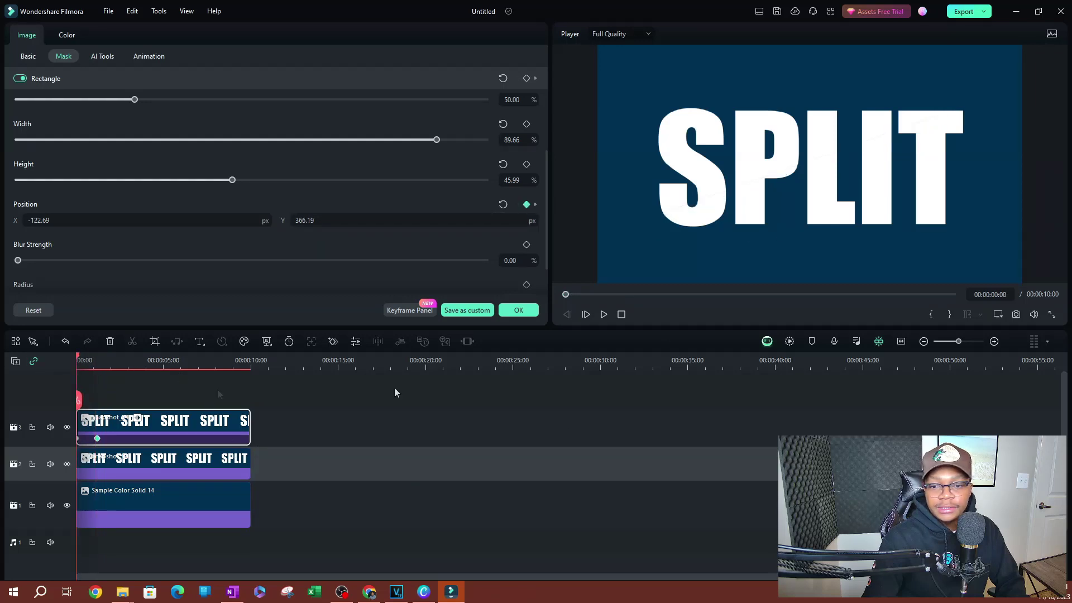
{"action": "left_click", "coordinate": [602, 314]}
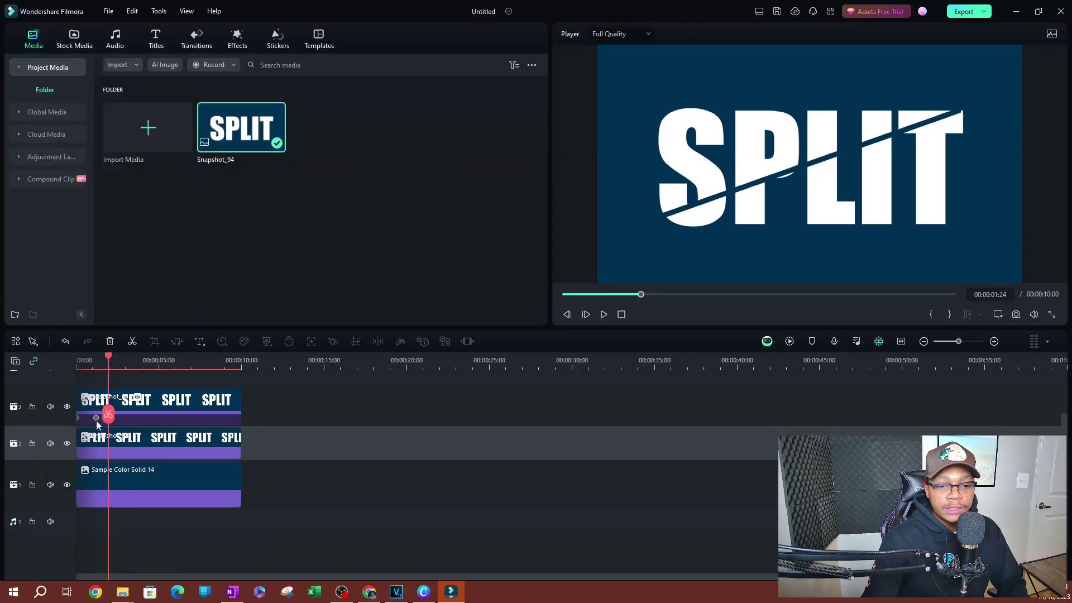
Step: Delete the track 3 snapshot's mask Position keyframes at 00:00:01:05 and at the start of the timeline
{"action": "left_click", "coordinate": [166, 413]}
{"action": "left_click", "coordinate": [133, 451]}
{"action": "left_click", "coordinate": [97, 420]}
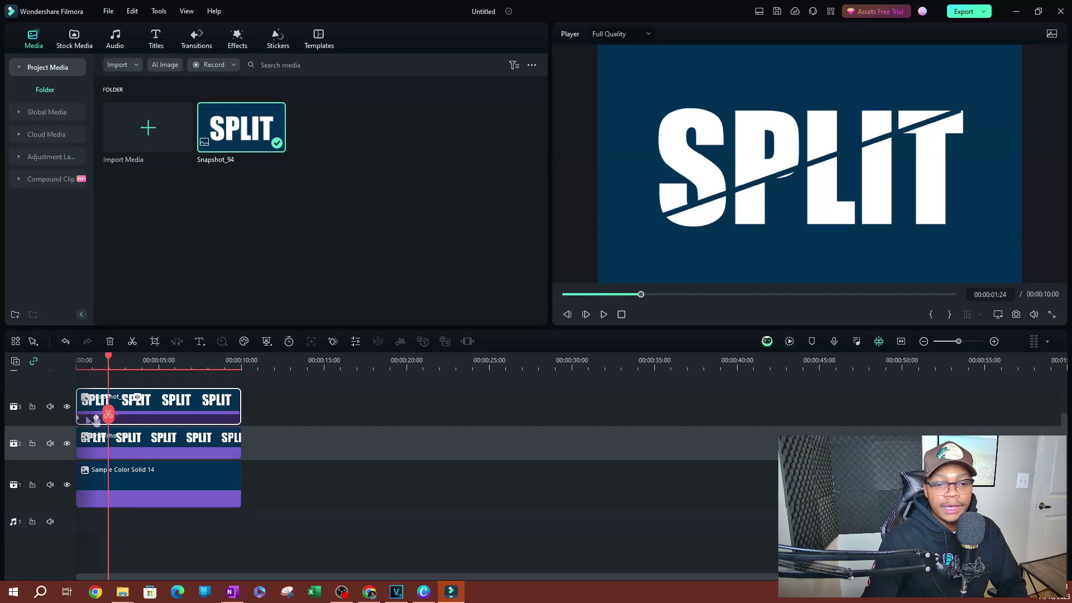
{"action": "left_click", "coordinate": [98, 419]}
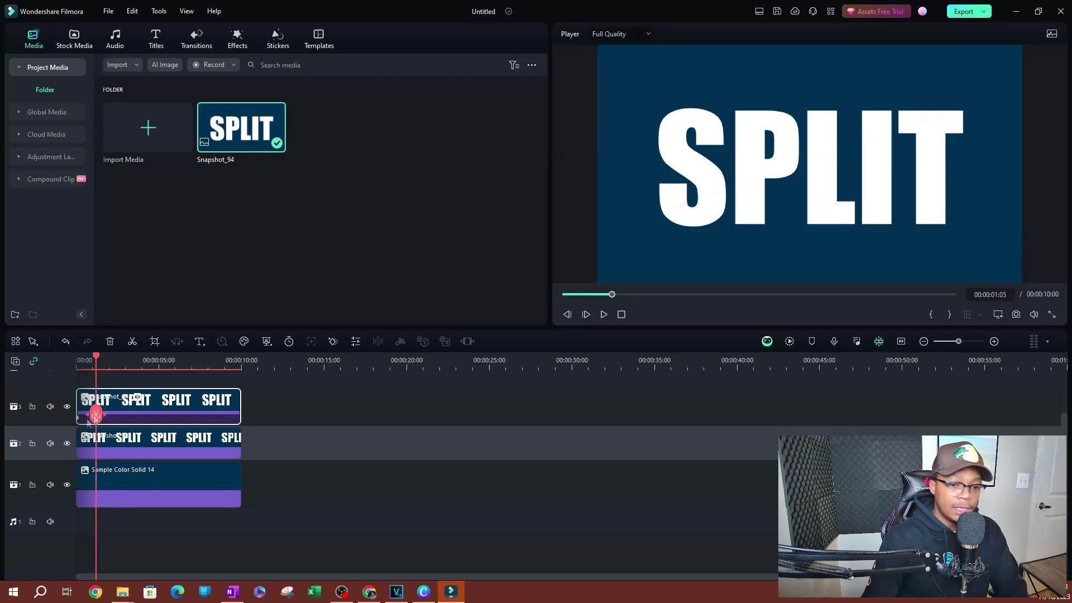
{"action": "left_click", "coordinate": [80, 420]}
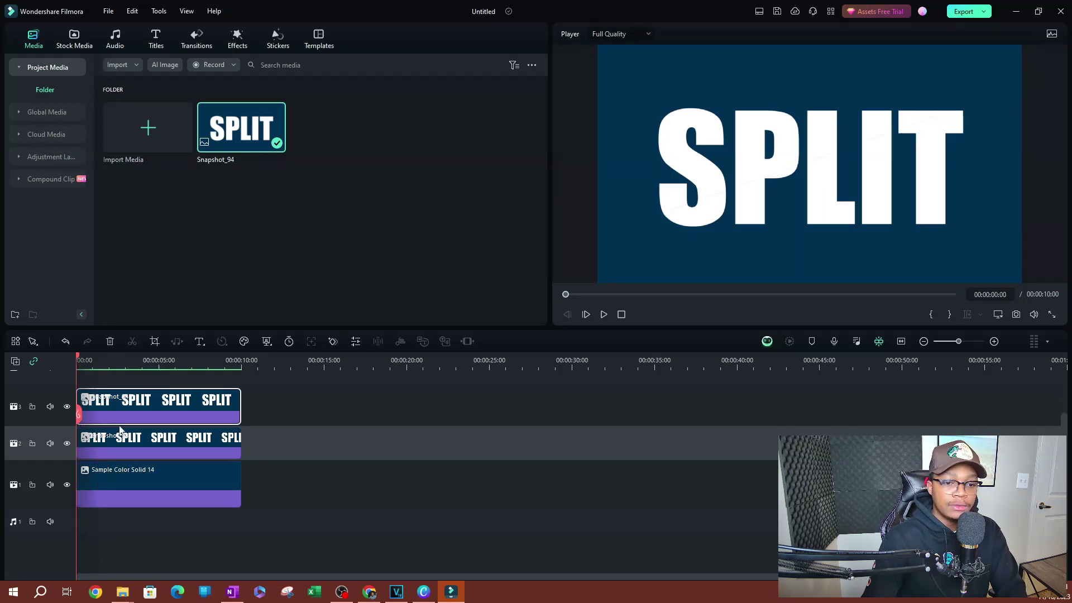
Step: At 00:00:01:22, try a height of 43% on the track 2 snapshot's rectangle mask and settle on 47%
{"action": "left_click", "coordinate": [160, 366]}
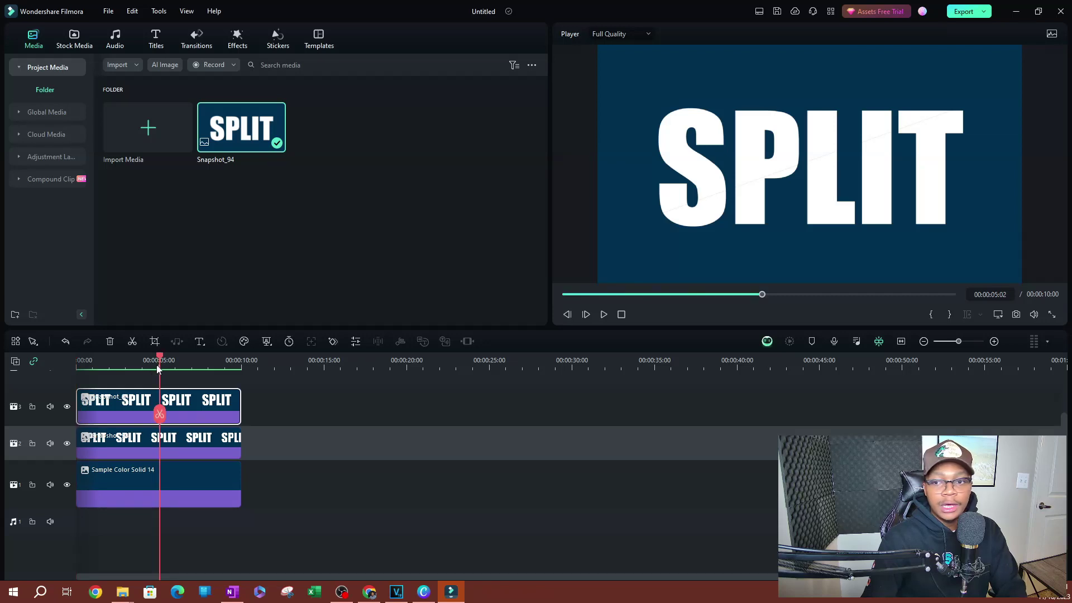
{"action": "left_click_drag", "start_coordinate": [157, 367], "coordinate": [108, 371]}
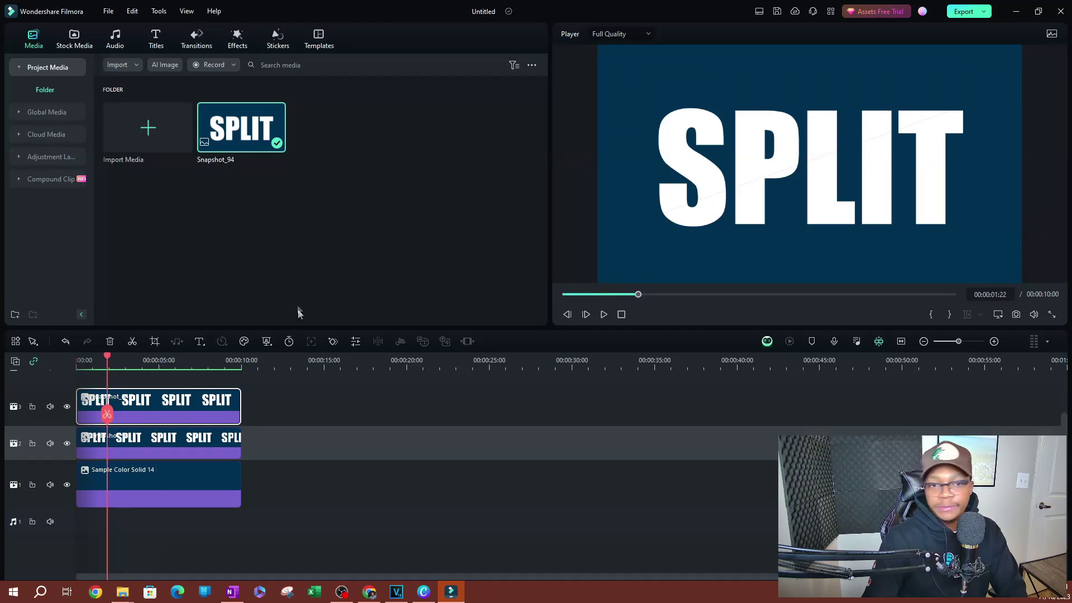
{"action": "double_click", "coordinate": [175, 401]}
{"action": "left_click", "coordinate": [147, 442]}
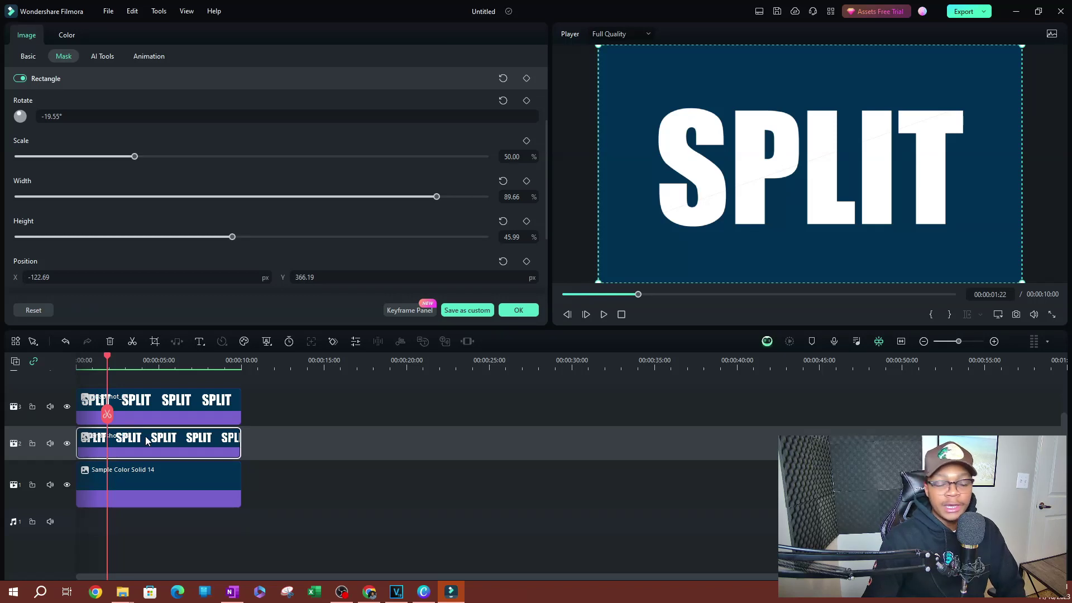
{"action": "key", "text": "ctrl+z"}
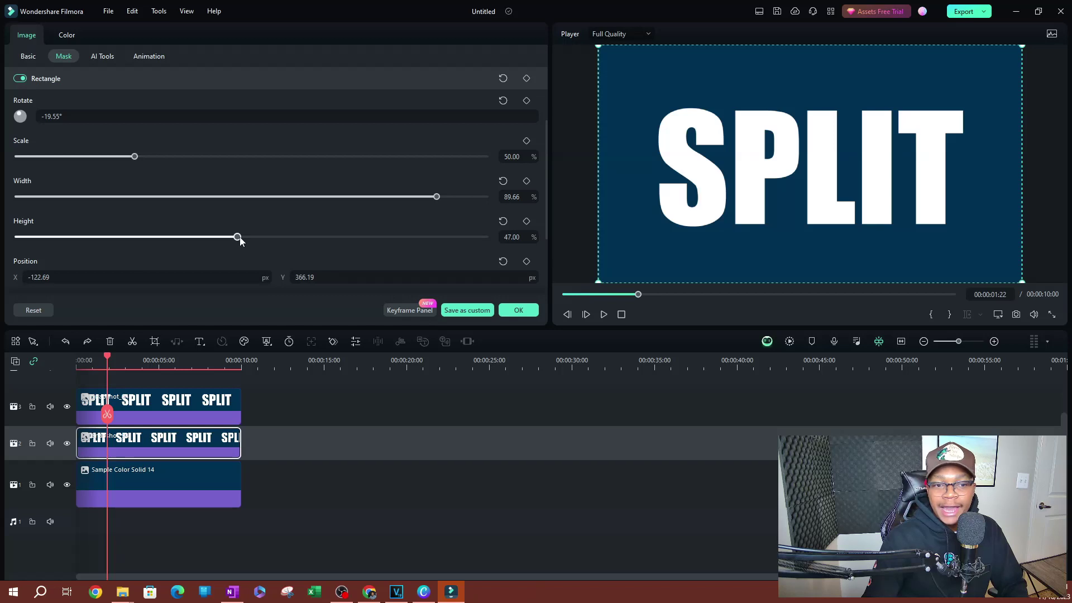
{"action": "left_click_drag", "start_coordinate": [240, 239], "coordinate": [218, 239]}
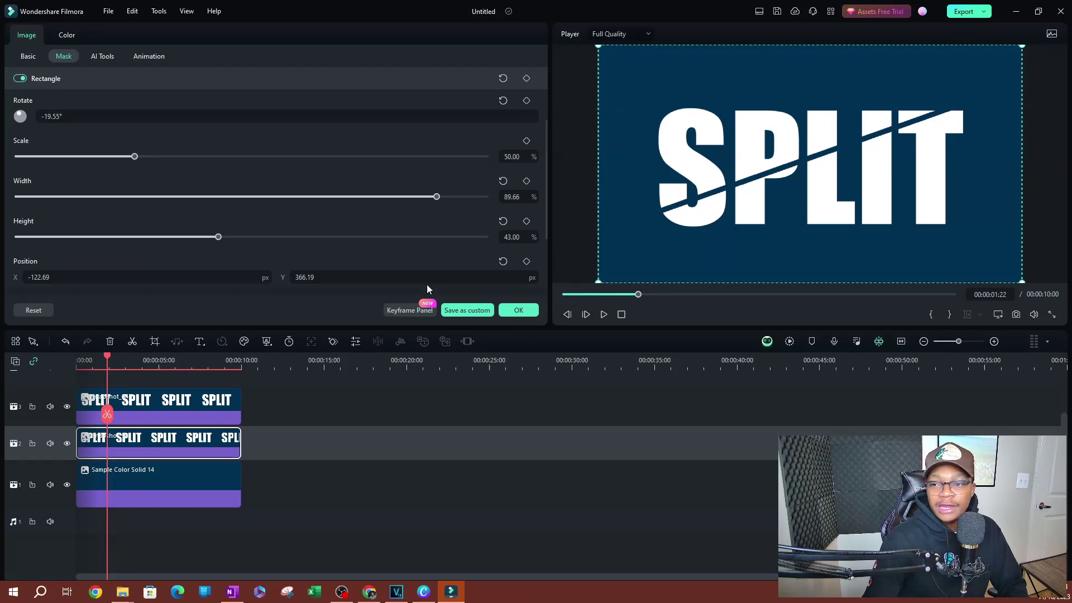
Step: Try a stronger blur on the track 2 mask, set Blur Strength to 5%, and add a Blur Strength keyframe at 00:00:01:22
{"action": "scroll", "coordinate": [336, 237], "scroll_direction": "down", "scroll_amount": 3}
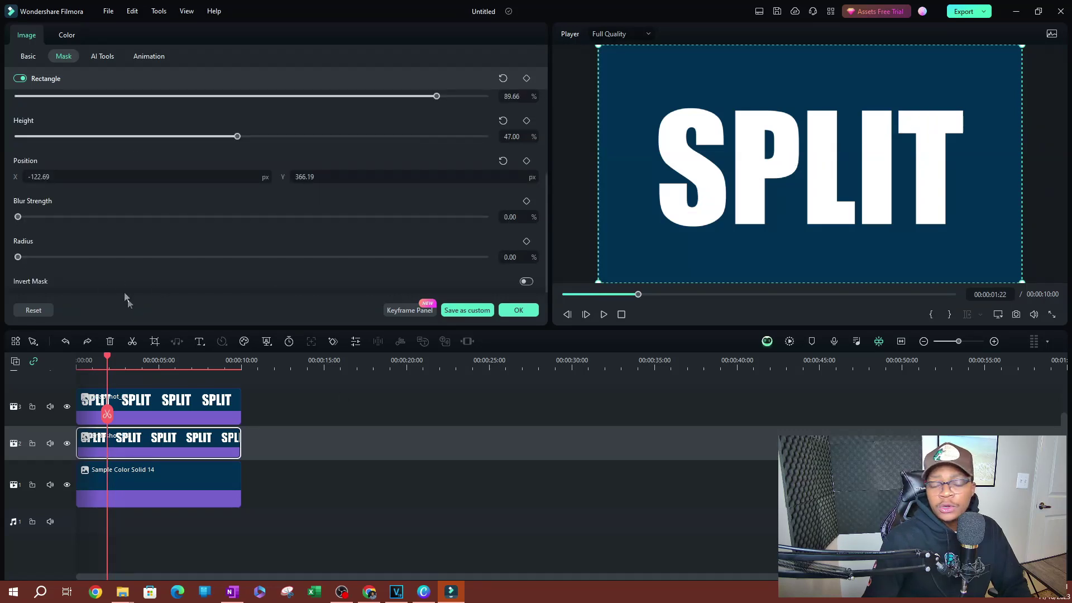
{"action": "left_click_drag", "start_coordinate": [19, 217], "coordinate": [112, 218]}
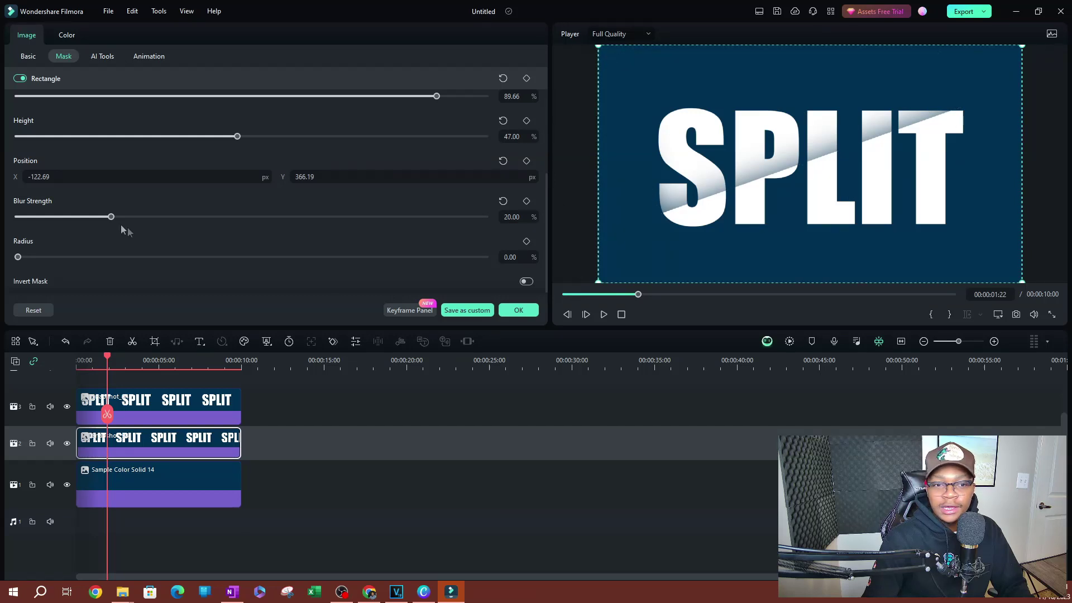
{"action": "left_click_drag", "start_coordinate": [111, 218], "coordinate": [234, 214]}
{"action": "left_click_drag", "start_coordinate": [275, 214], "coordinate": [37, 214]}
{"action": "left_click", "coordinate": [41, 227]}
{"action": "left_click", "coordinate": [526, 199]}
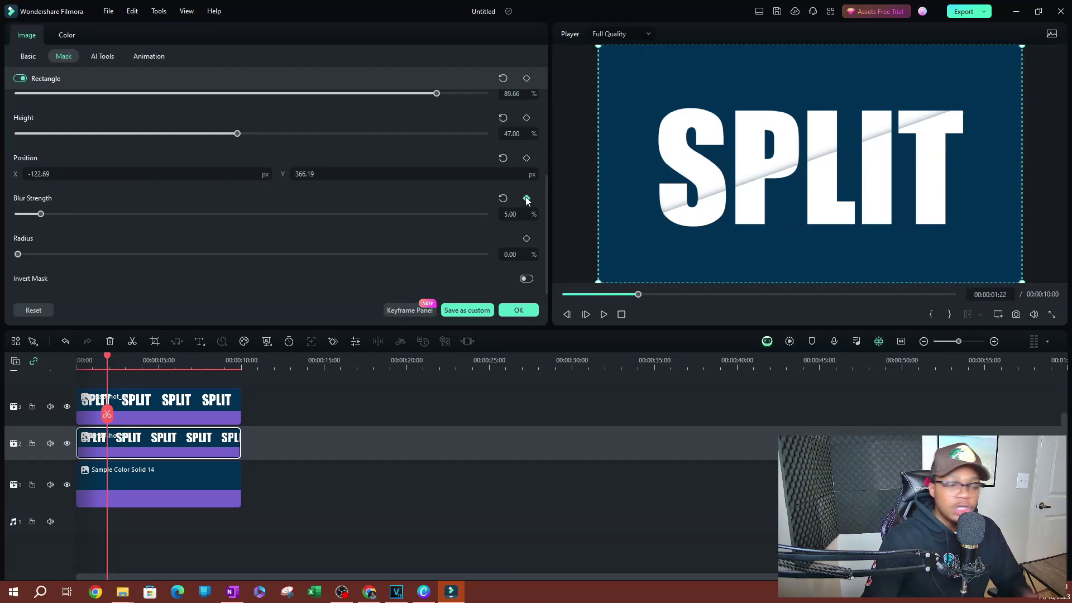